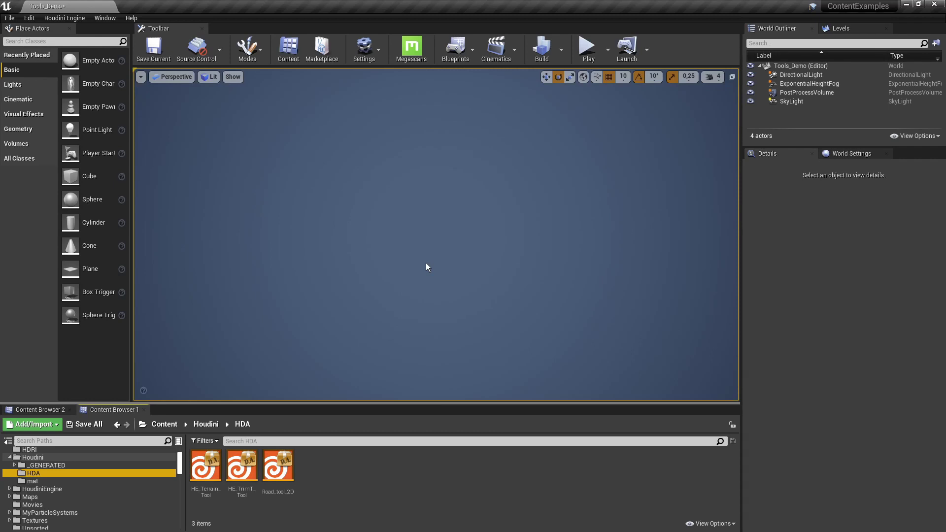
Place the HE_Terrain_Tool Houdini asset into the level to generate a terrain.
drag(206, 465, 444, 256)
drag(397, 206, 397, 208)
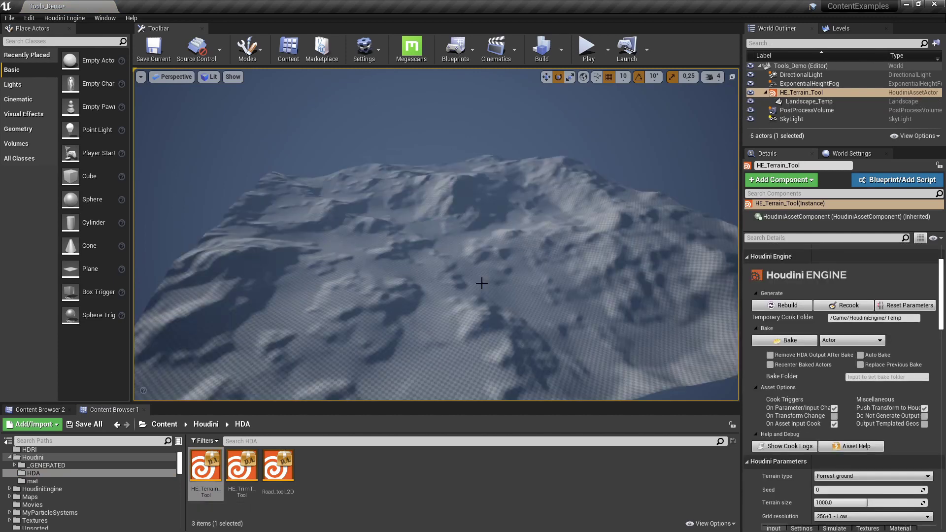
key(w)
right_drag(482, 282, 493, 294)
key(d)
Set the terrain tool's terrain type to Mountian and inspect the generated landscape.
scroll(791, 315, down, 5)
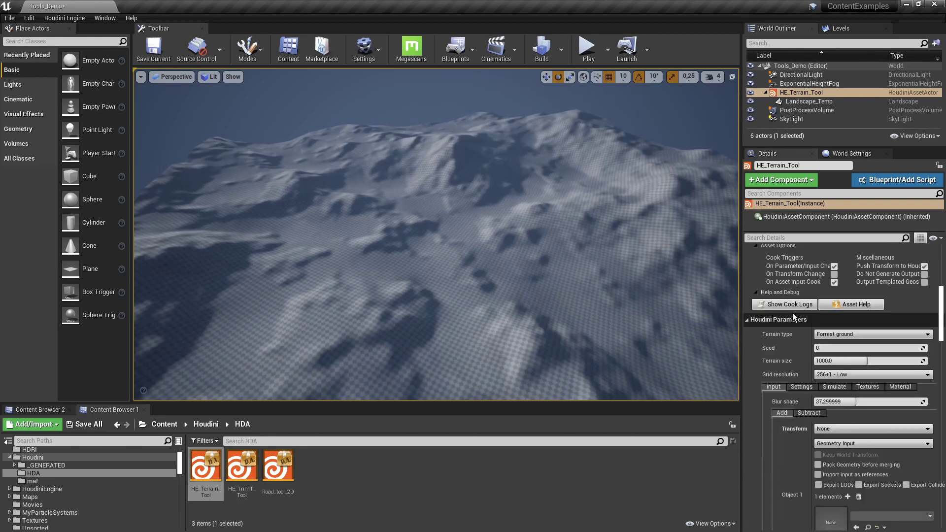
scroll(792, 313, down, 1)
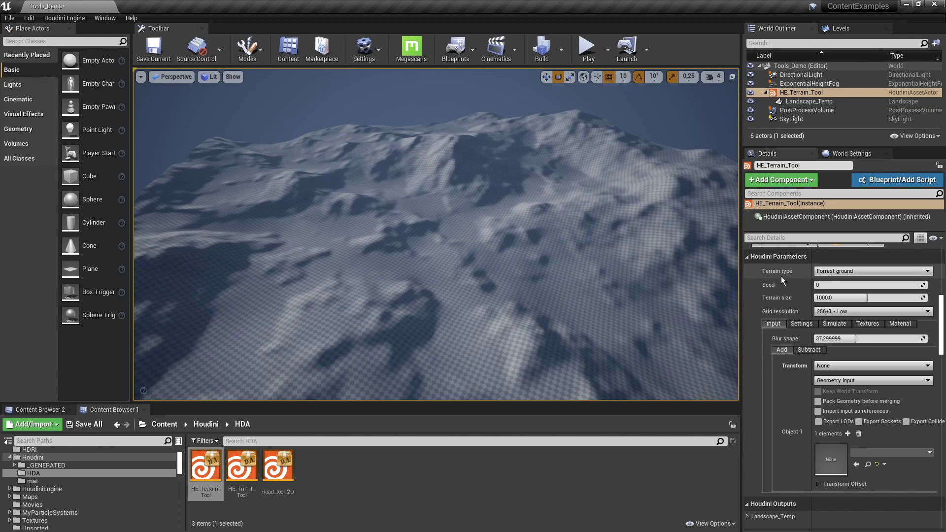
click(836, 272)
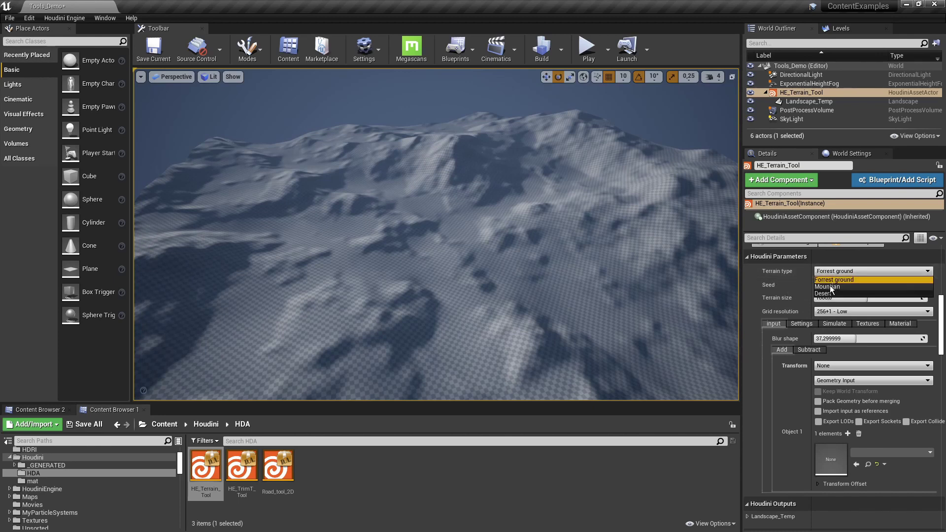
click(829, 287)
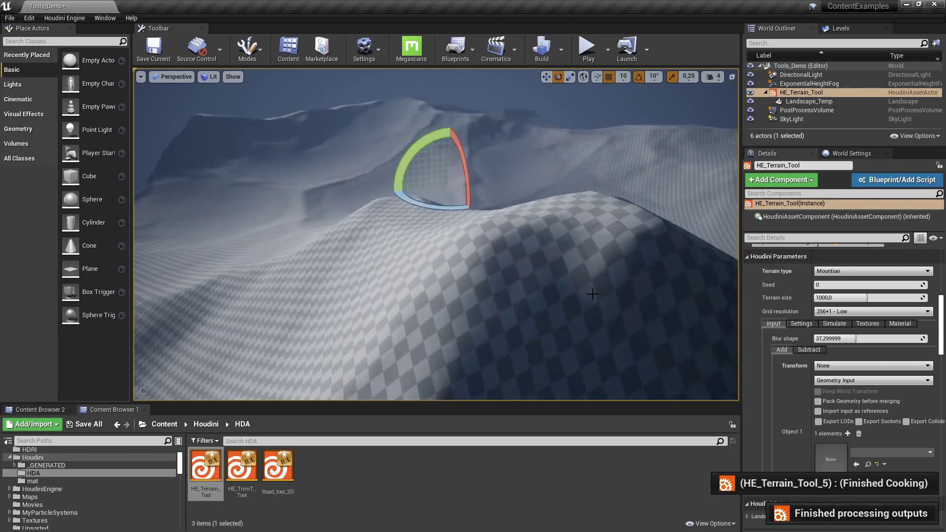
right_drag(593, 294, 544, 277)
right_drag(404, 302, 404, 302)
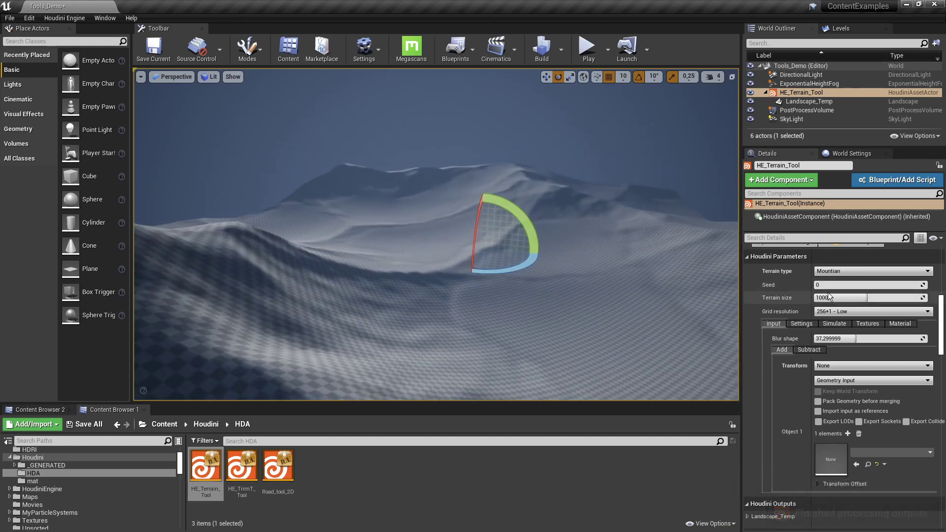
Try the Desert terrain type, and return the terrain type to Forrest ground.
click(827, 272)
click(822, 293)
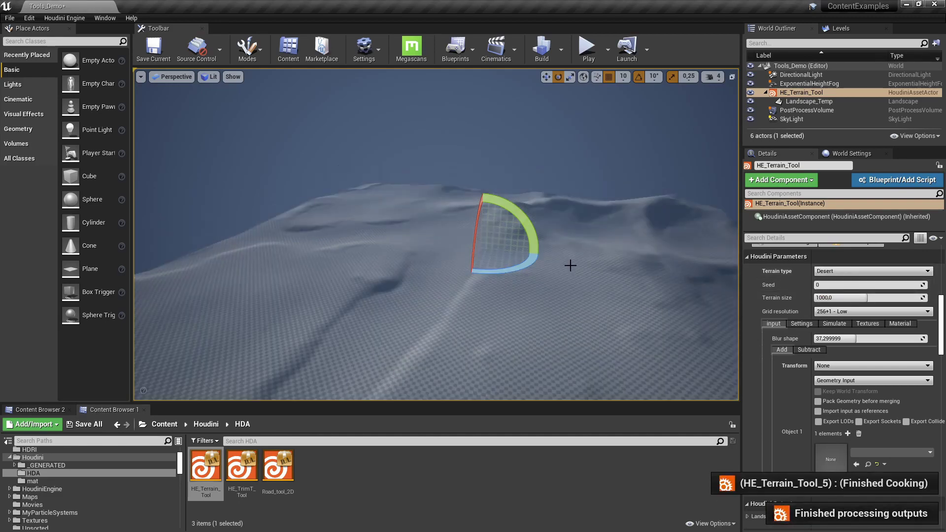
right_drag(568, 264, 568, 264)
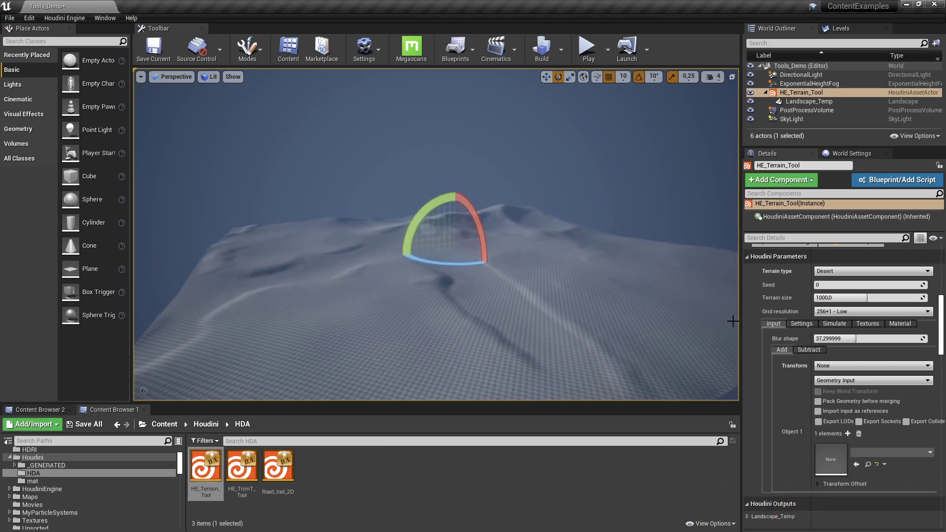
click(820, 271)
click(820, 285)
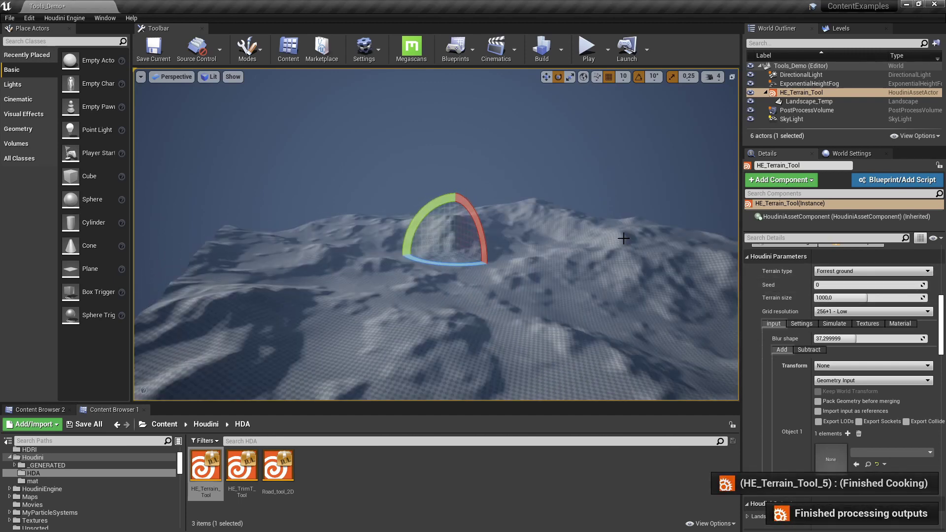
right_drag(567, 230, 567, 233)
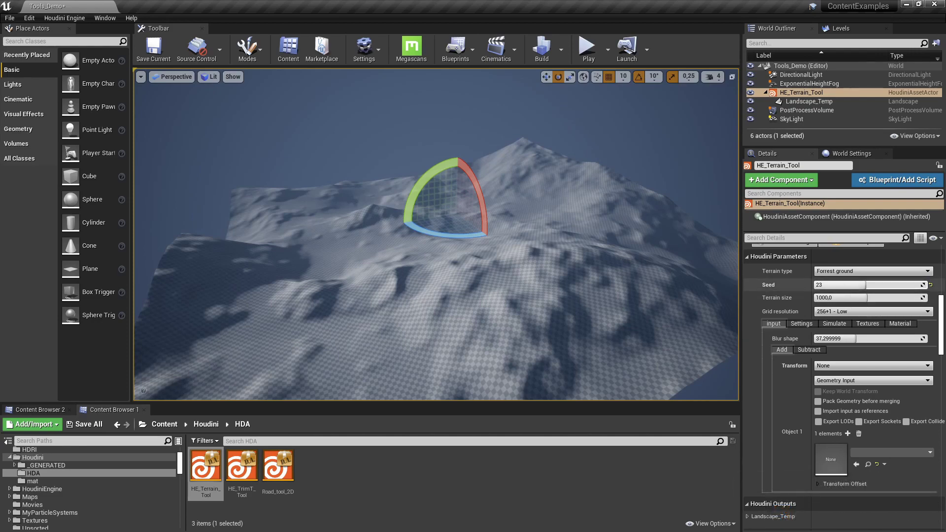
Set the terrain seed to 41 and inspect the new landscape variation.
right_drag(568, 237, 547, 244)
drag(892, 285, 908, 285)
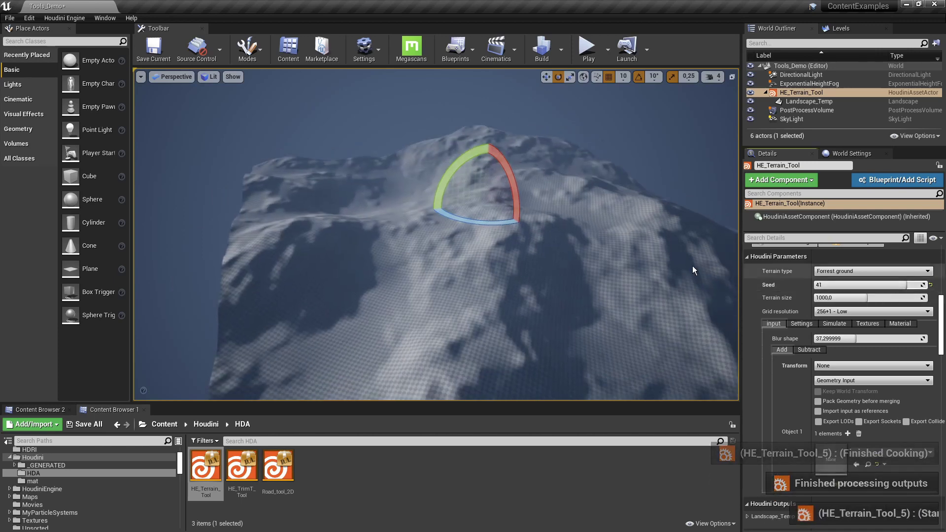
right_drag(601, 254, 513, 254)
right_drag(632, 253, 639, 254)
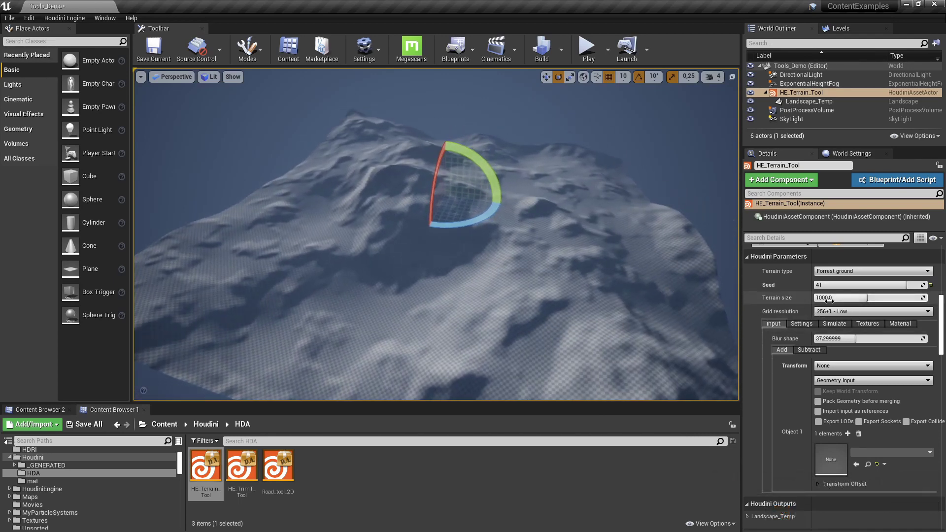
Set the terrain size to 500 and view the smaller landscape.
click(844, 298)
text(500,0)
key(Return)
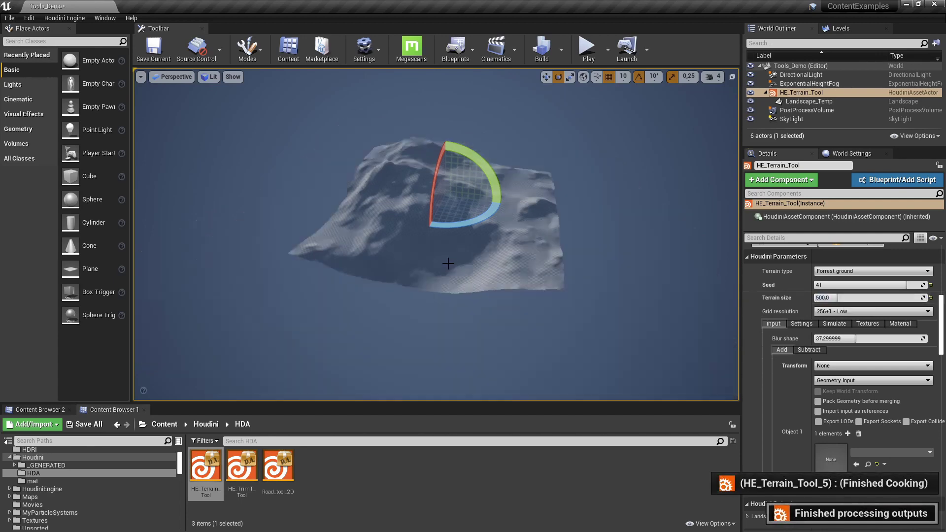
right_drag(436, 234, 529, 236)
mouse_move(473, 234)
right_down()
mouse_move(438, 241)
mouse_move(483, 237)
right_up()
mouse_move(552, 323)
right_down()
mouse_move(573, 321)
mouse_move(554, 324)
right_up()
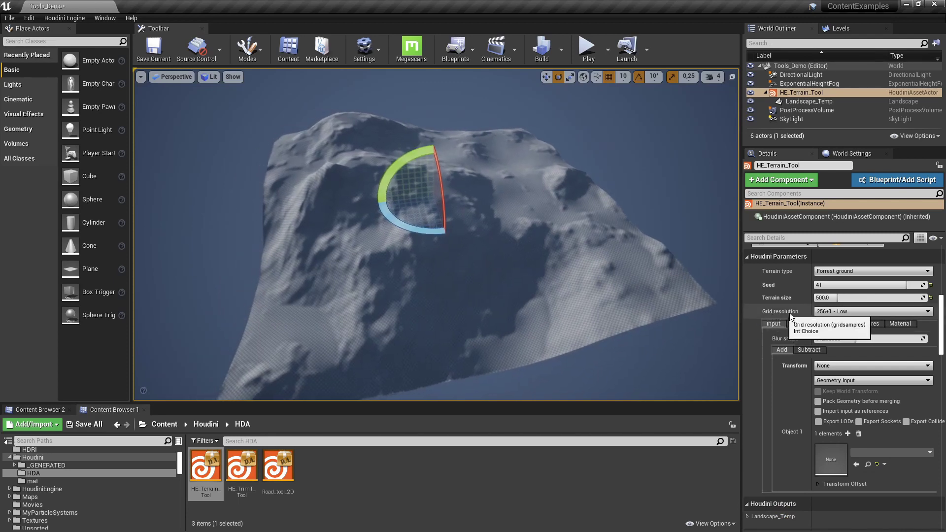
Set the terrain's grid resolution to 512+1 - Medium and inspect the added surface detail.
click(824, 311)
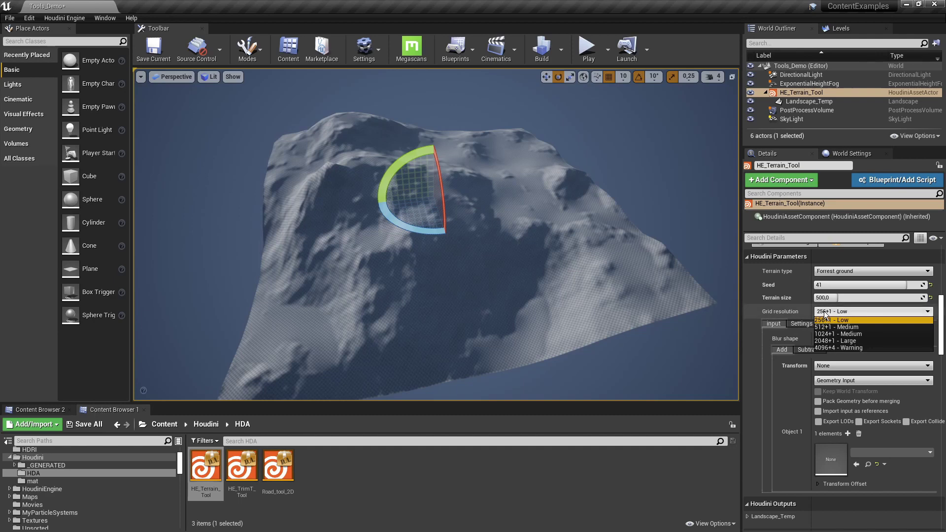
click(824, 319)
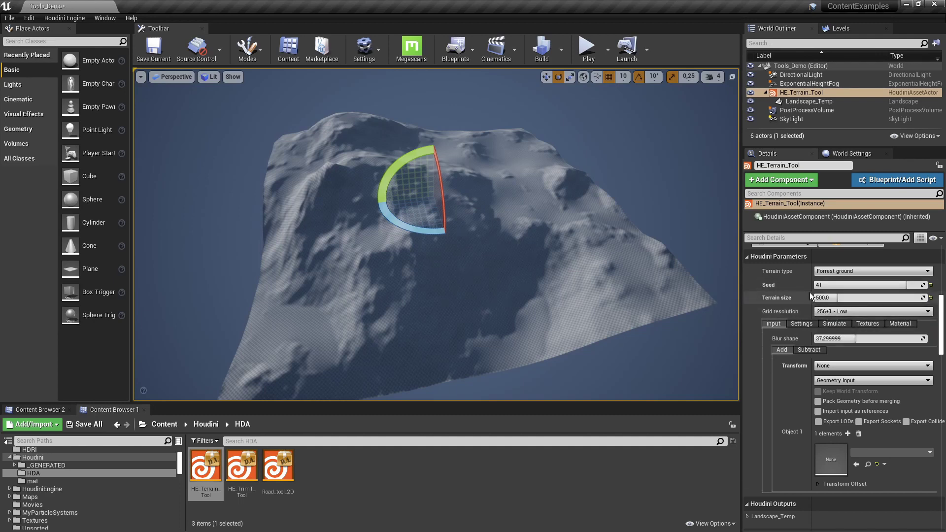
click(820, 311)
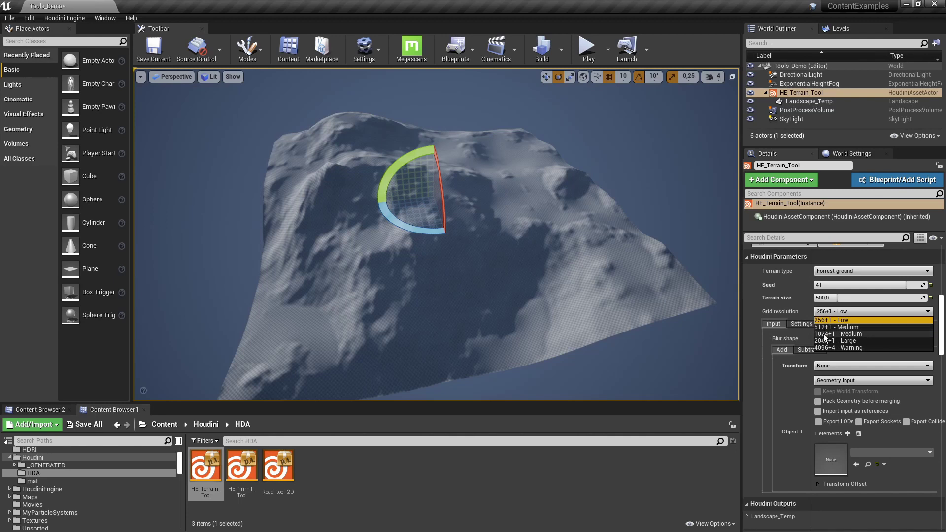
click(823, 328)
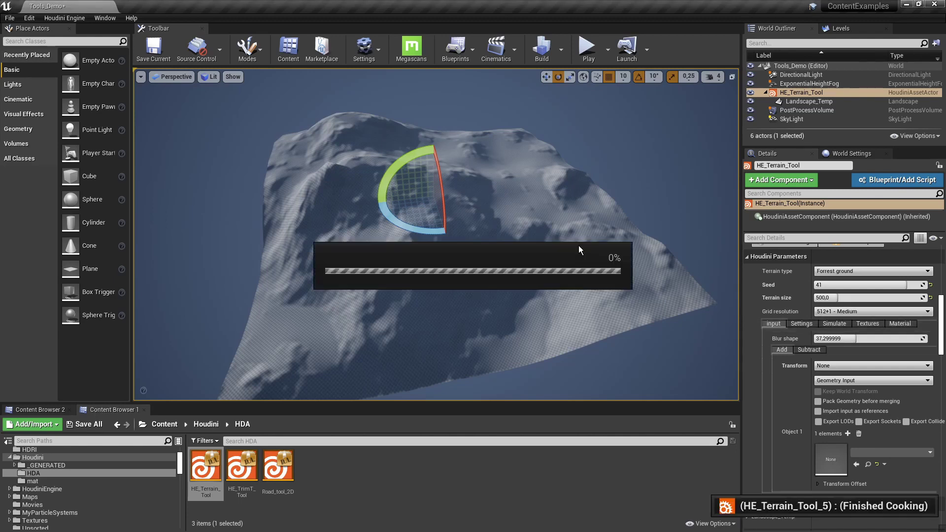
right_drag(309, 225, 237, 241)
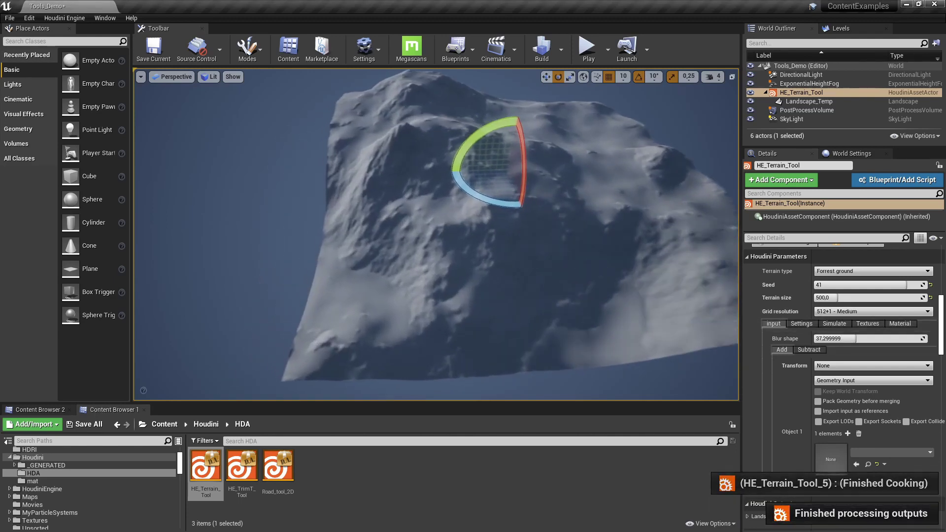
alt+drag(236, 241, 197, 228)
scroll(763, 311, down, 2)
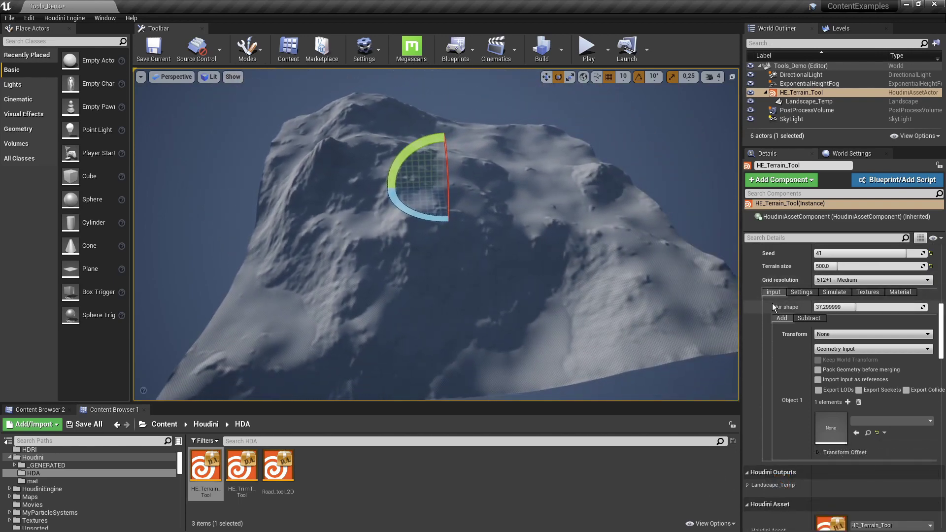
Place a basic sphere on the terrain slope as a shaping object.
alt+drag(655, 275, 640, 276)
mouse_move(502, 287)
alt+mouse_down()
mouse_move(463, 287)
mouse_move(502, 287)
alt+mouse_up()
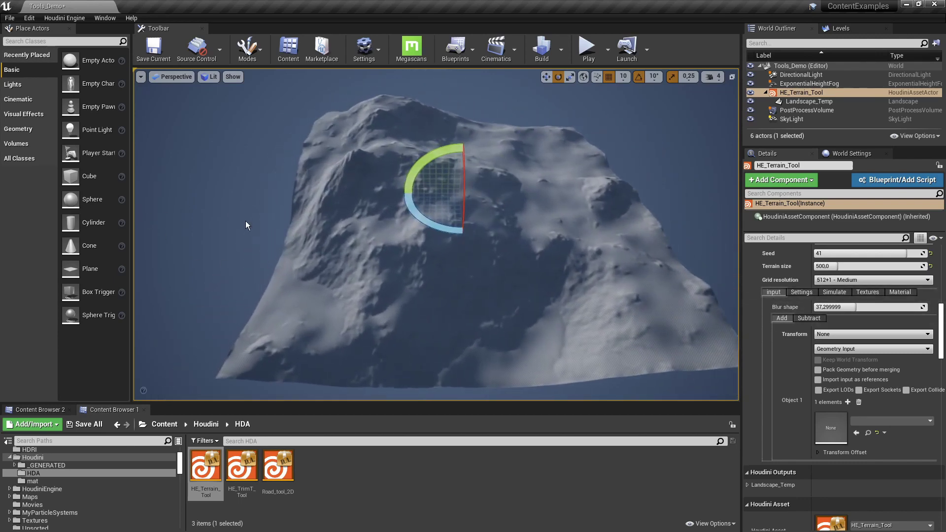
drag(70, 199, 401, 248)
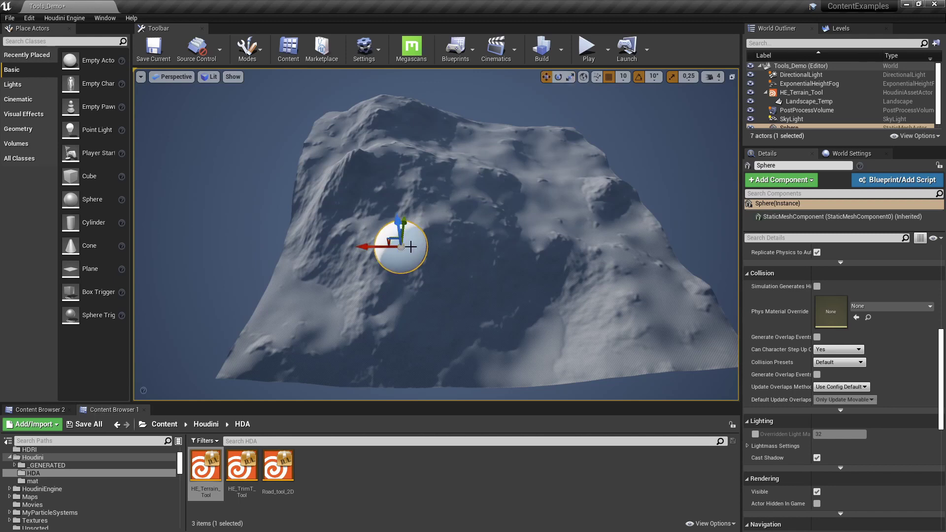
alt+drag(410, 246, 525, 214)
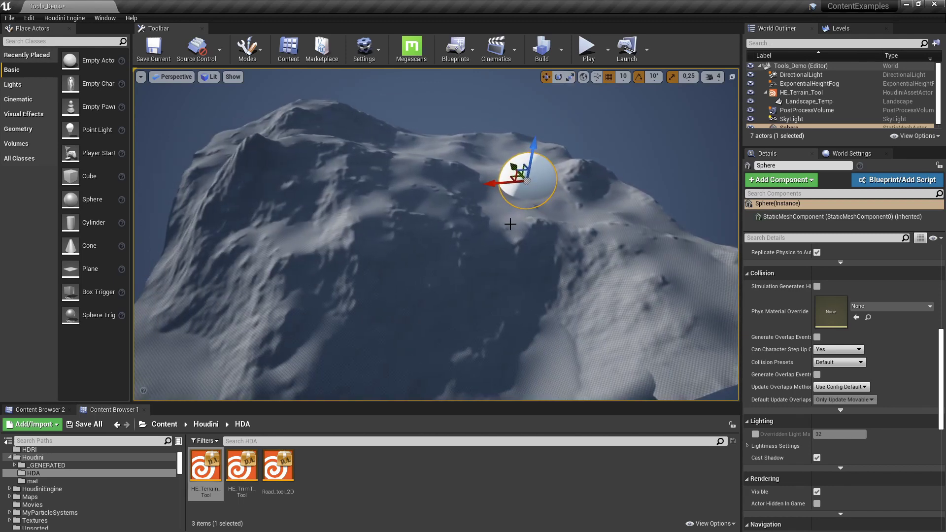
click(510, 224)
Set the HE_Terrain_Tool's Add input to World Outliner Input and assign the sphere as its selected actor.
click(778, 92)
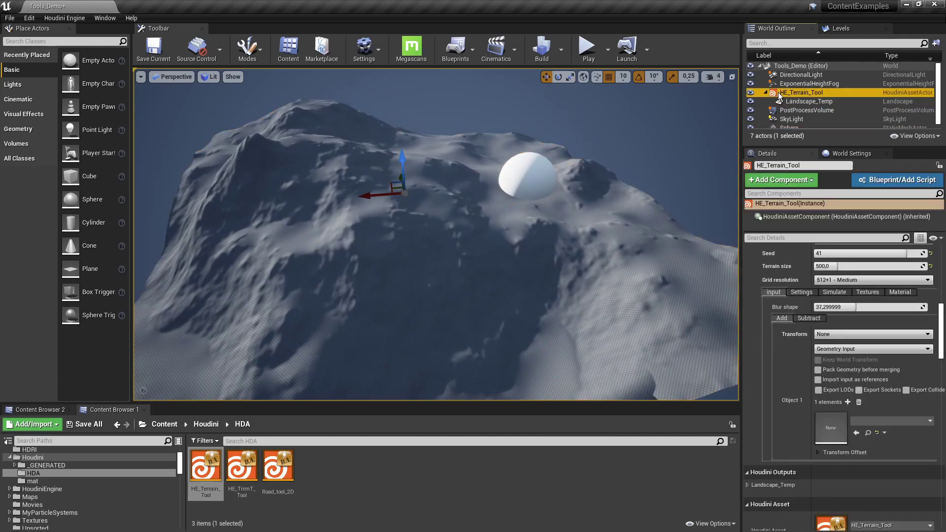
click(841, 347)
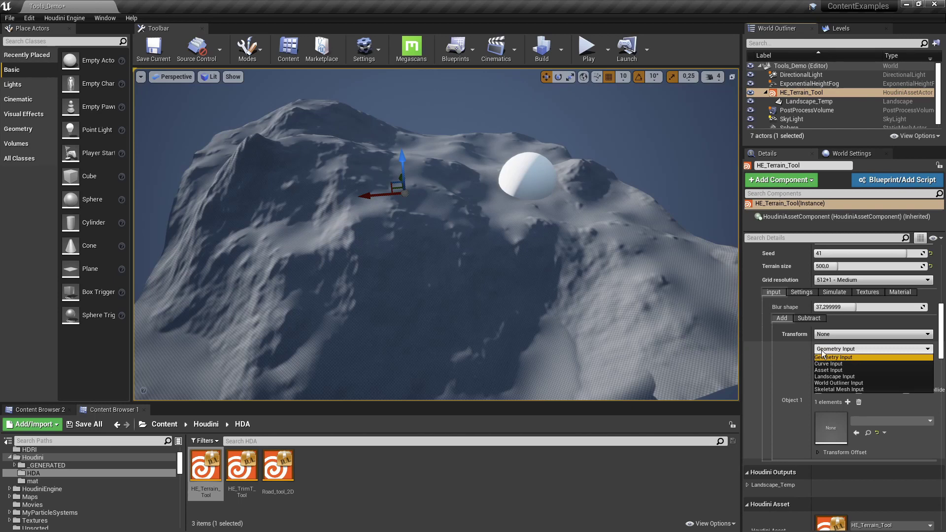
click(826, 382)
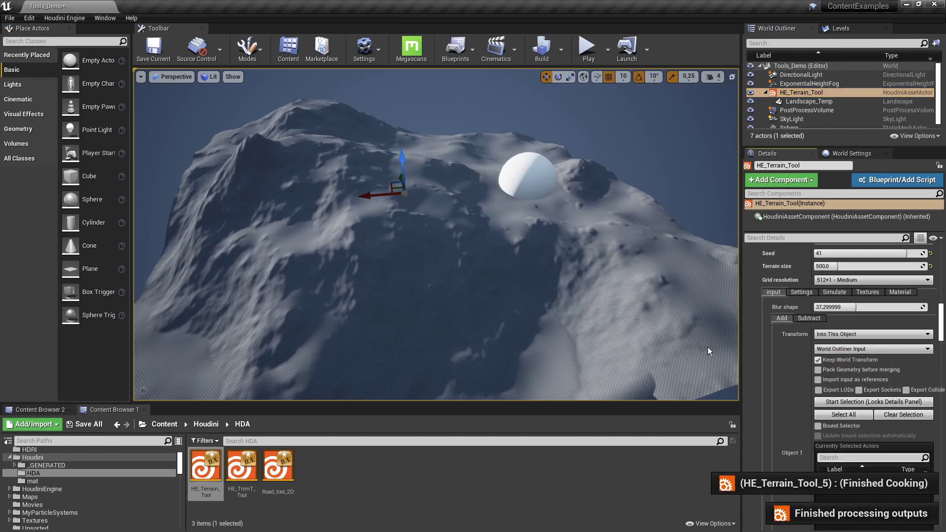
click(841, 401)
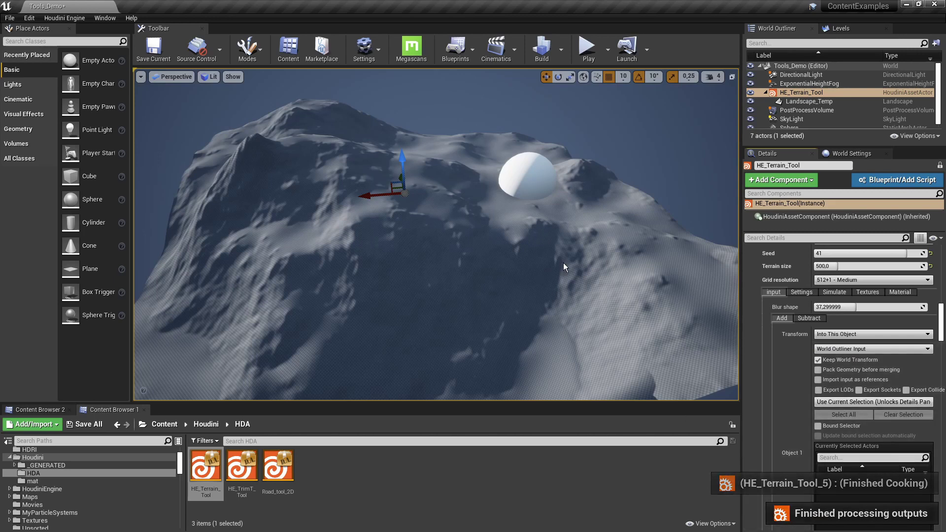
click(513, 167)
click(847, 402)
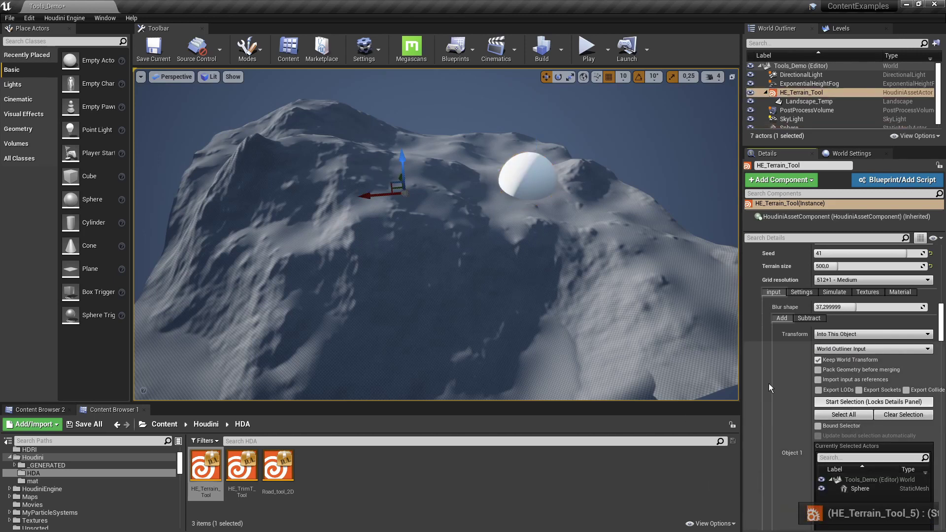
Select the sphere and enable Actor Hidden In Game in its rendering settings.
key(w)
mouse_move(532, 239)
right_down()
mouse_move(554, 227)
mouse_move(564, 237)
mouse_move(531, 237)
mouse_move(548, 246)
mouse_move(532, 256)
right_up()
key(w)
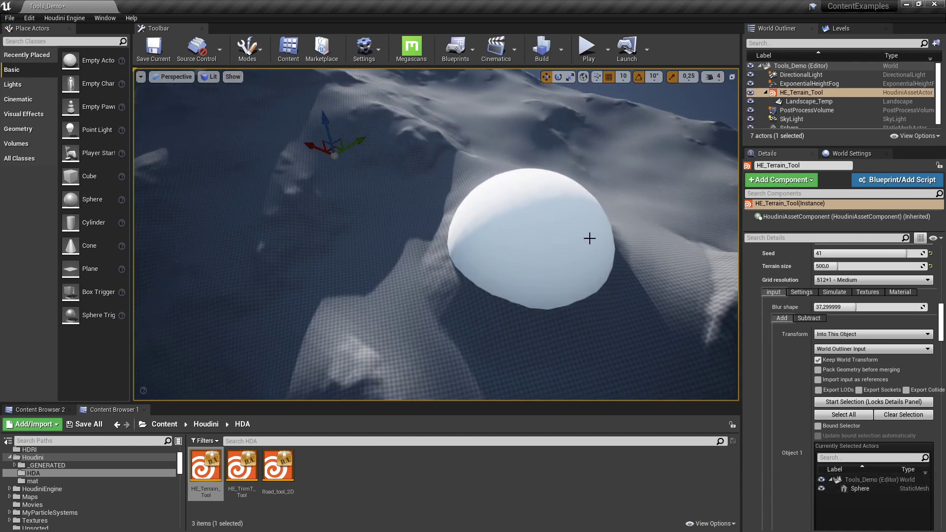
click(505, 226)
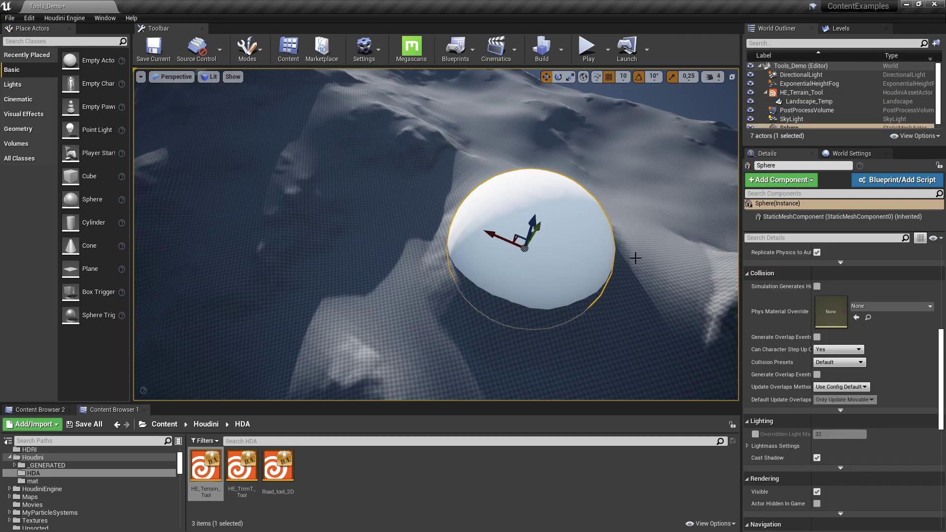
scroll(817, 323, down, 3)
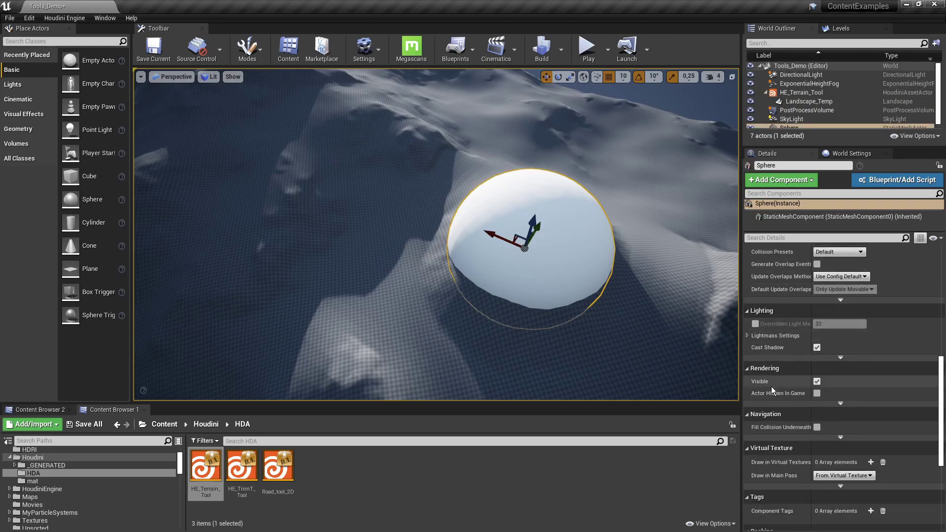
click(817, 393)
Toggle Game View on and off to compare the terrain with the sphere hidden and shown.
right_drag(543, 295, 546, 297)
key(g)
key(g)
key(g)
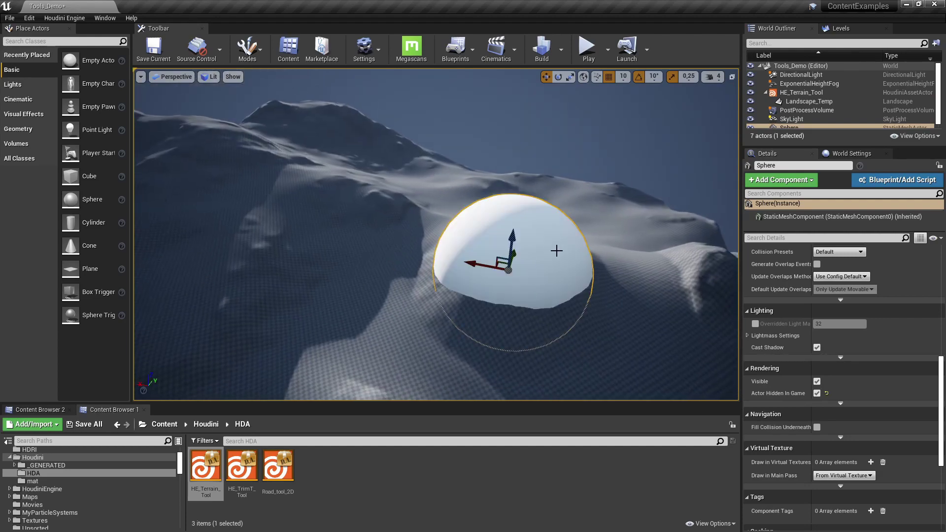
Move the sphere sideways along its Y axis to reshape the terrain around it.
right_drag(556, 251, 509, 150)
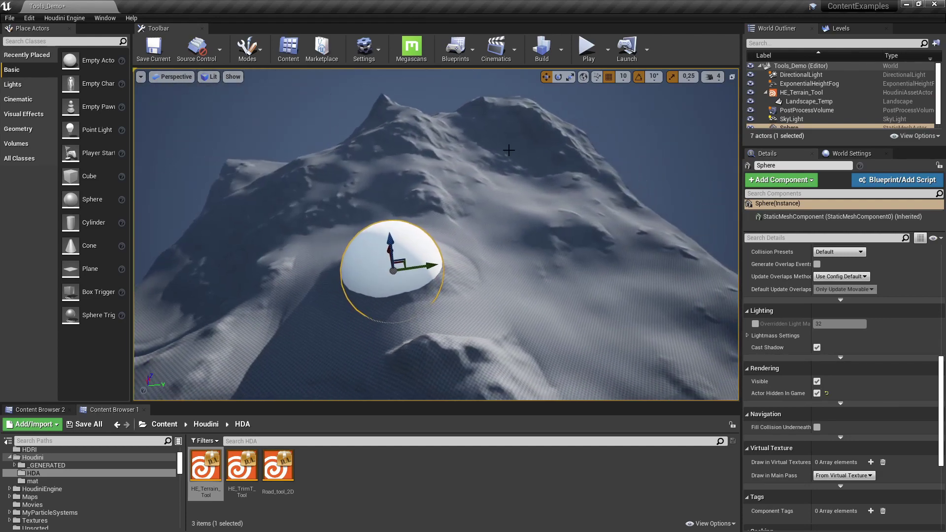
right_drag(526, 250, 346, 254)
drag(339, 252, 567, 248)
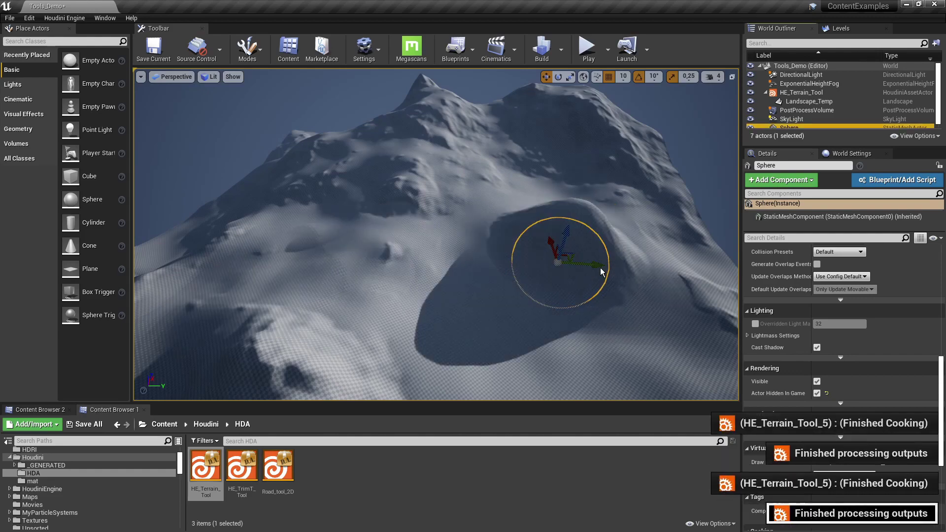
right_drag(585, 298, 598, 296)
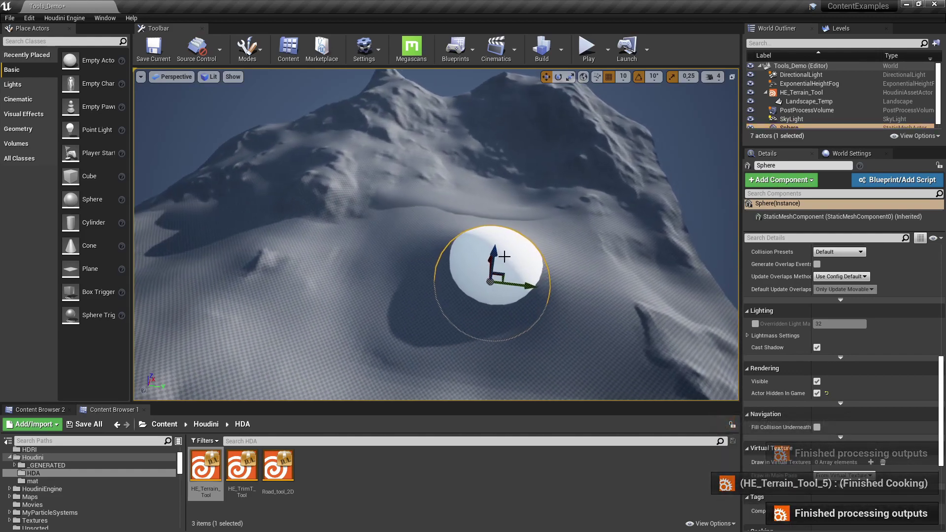
Raise the sphere along its Z axis and check the reshaped hill in Game View.
drag(493, 251, 495, 237)
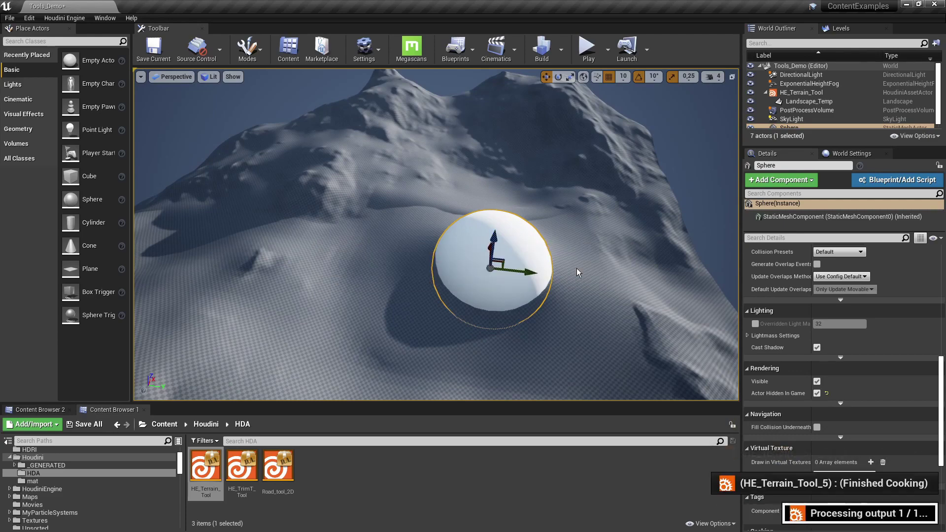
mouse_move(603, 275)
right_down()
mouse_move(574, 237)
mouse_move(591, 274)
right_up()
key(g)
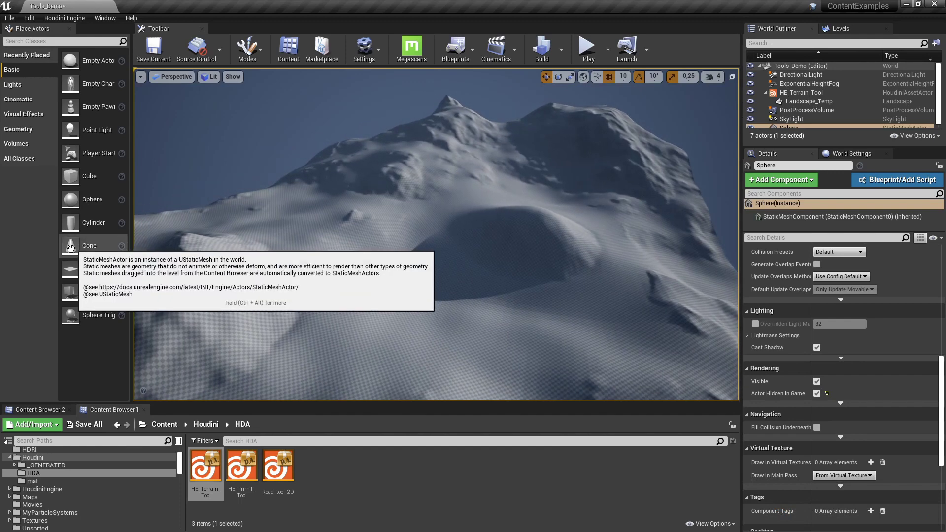
mouse_move(345, 247)
right_down()
mouse_move(345, 266)
mouse_move(332, 259)
right_up()
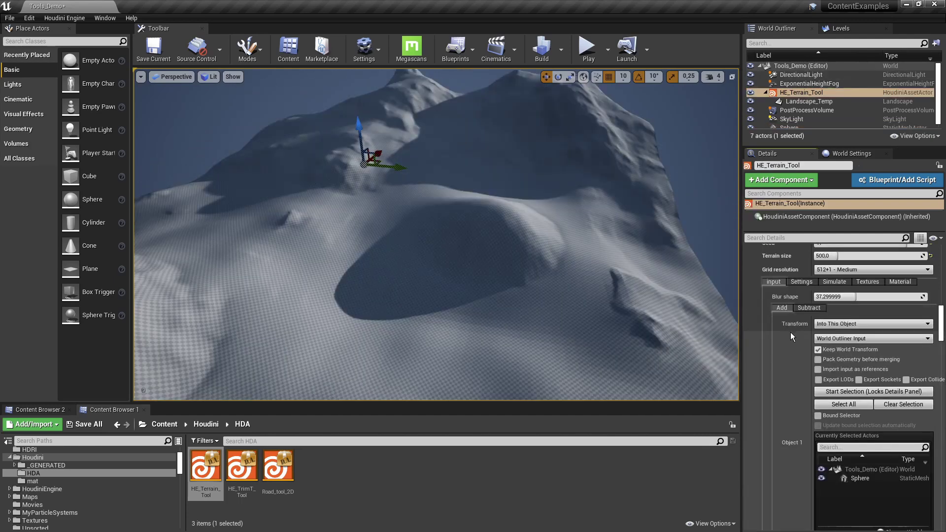
Duplicate the sphere and place the copy on the terrain beside the original.
scroll(790, 332, up, 1)
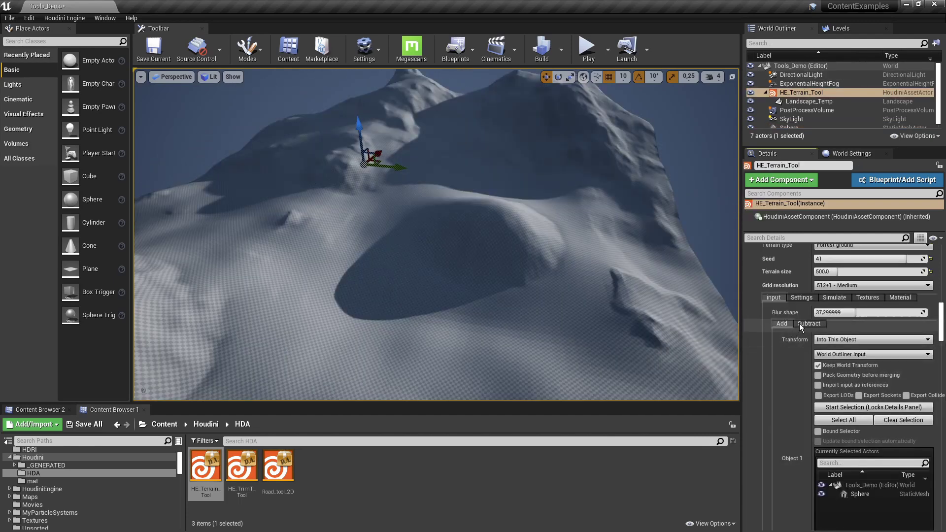
click(797, 327)
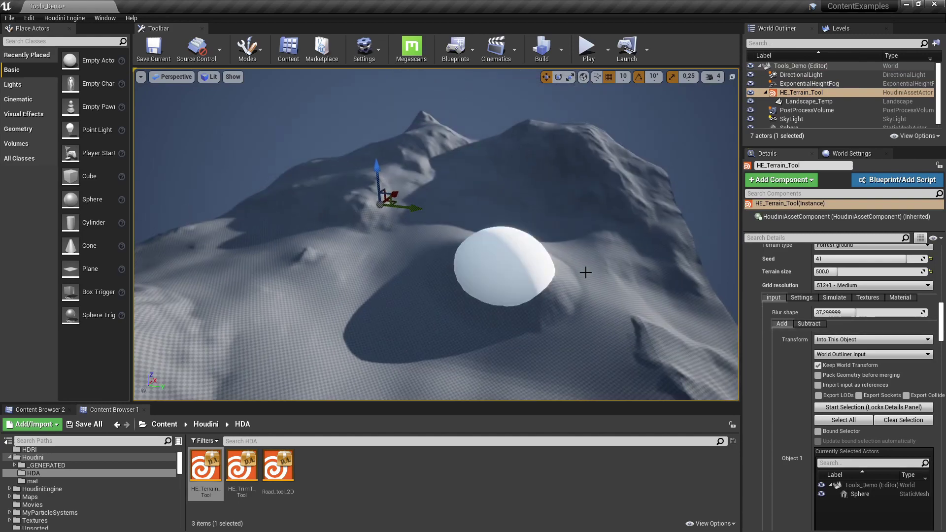
click(523, 271)
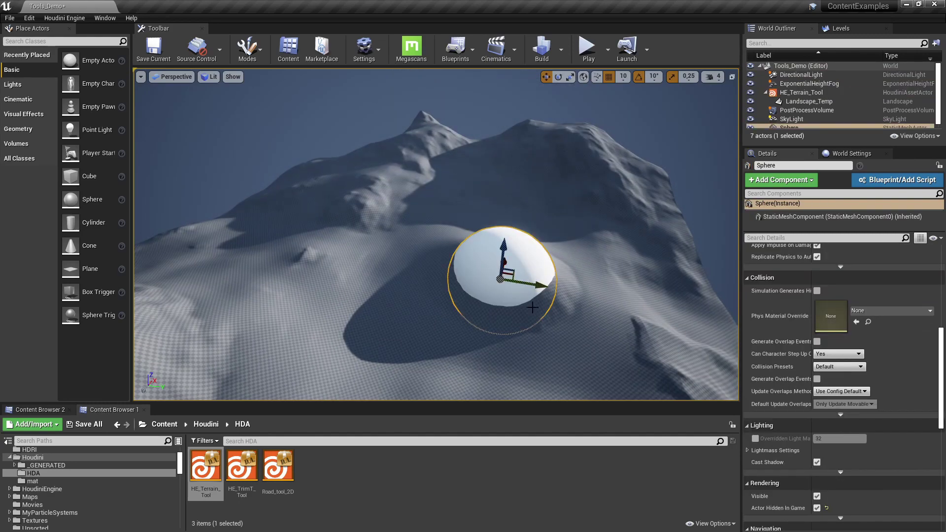
alt+drag(532, 308, 395, 253)
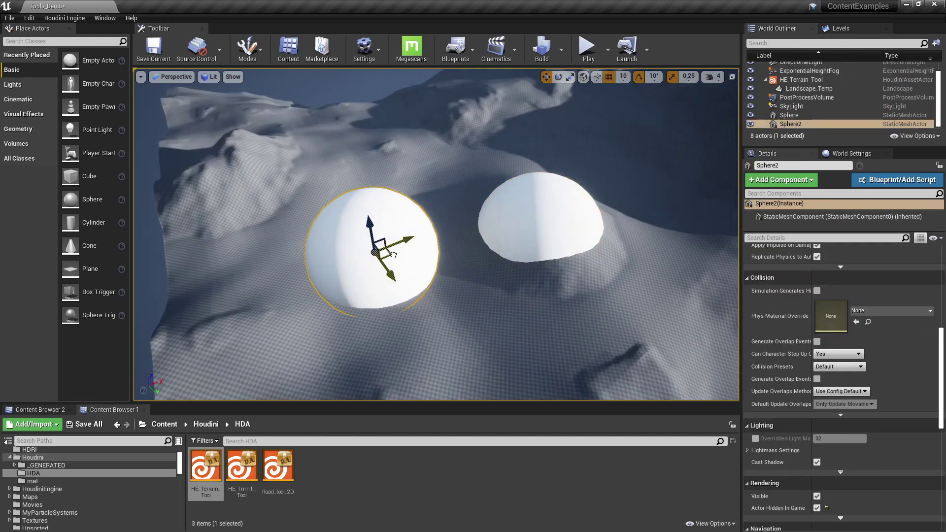
mouse_move(460, 299)
alt+mouse_down()
mouse_move(512, 283)
mouse_move(474, 289)
alt+mouse_up()
Set the HE_Terrain_Tool's Subtract input to World Outliner Input and assign Sphere2 as its selected actor.
click(554, 281)
scroll(847, 289, up, 5)
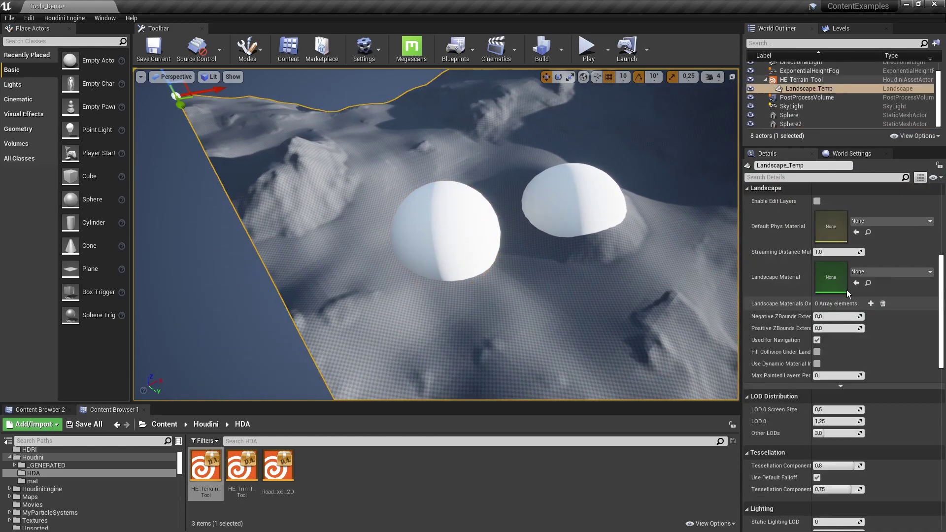
click(801, 79)
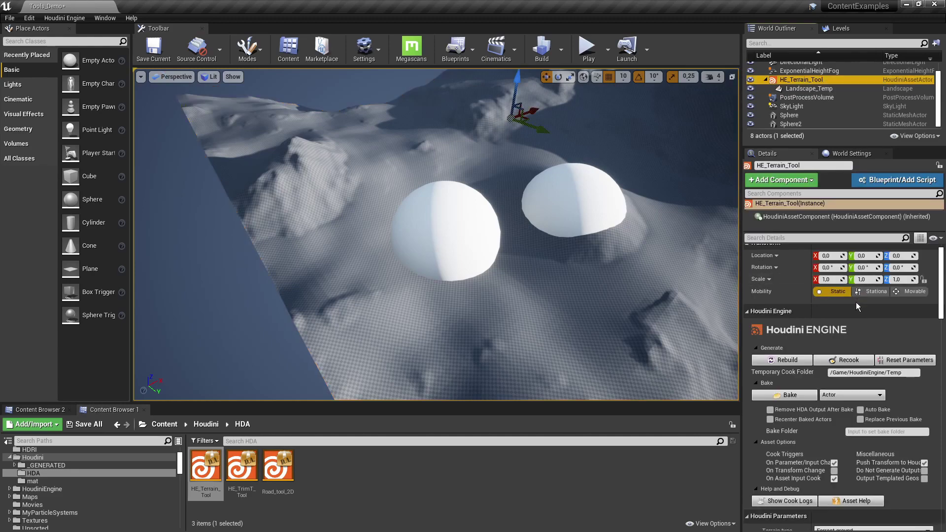
scroll(835, 356, down, 5)
scroll(835, 356, down, 3)
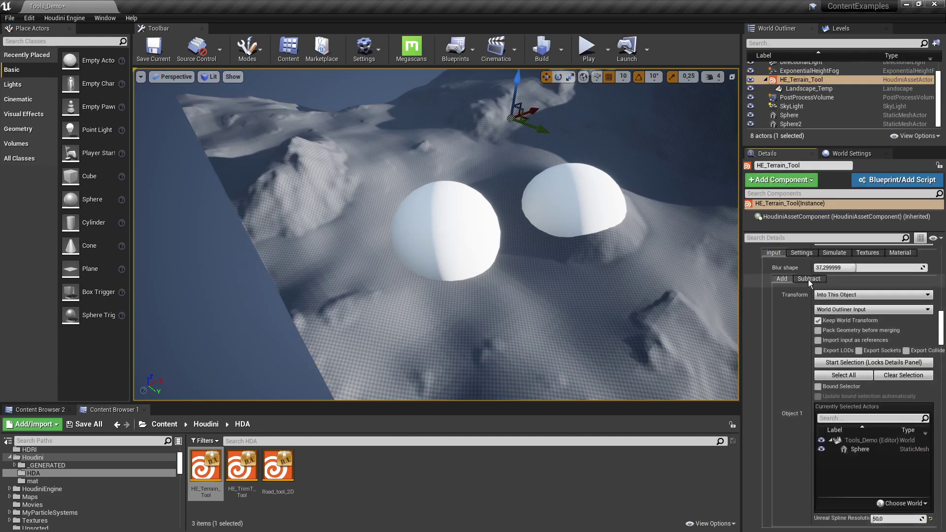
click(808, 279)
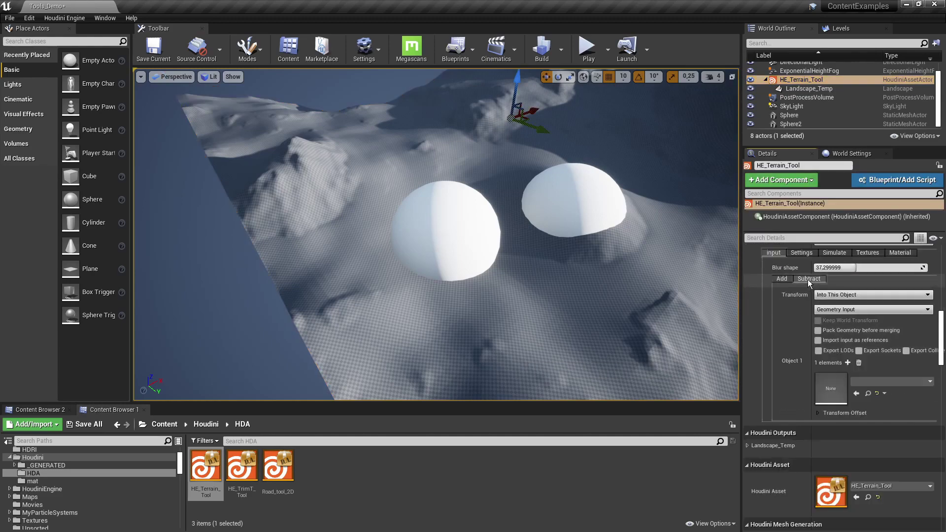
click(829, 312)
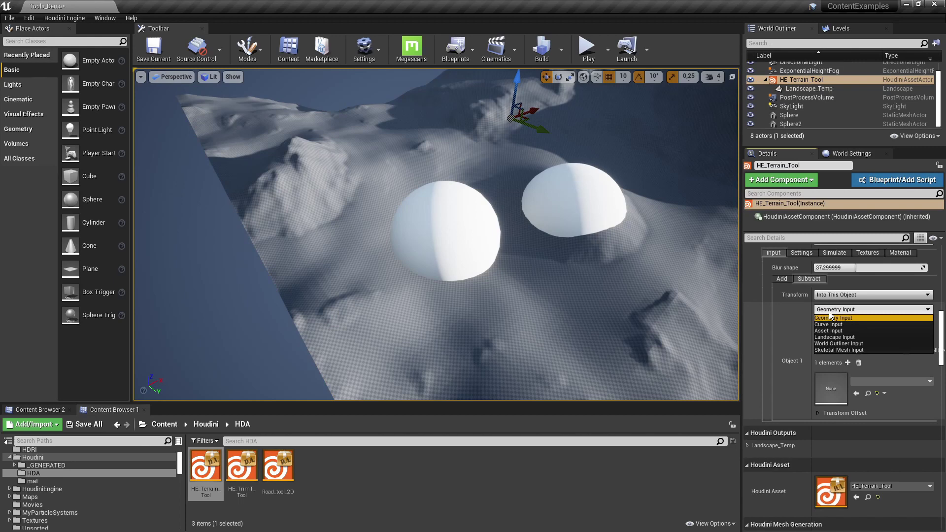
click(821, 343)
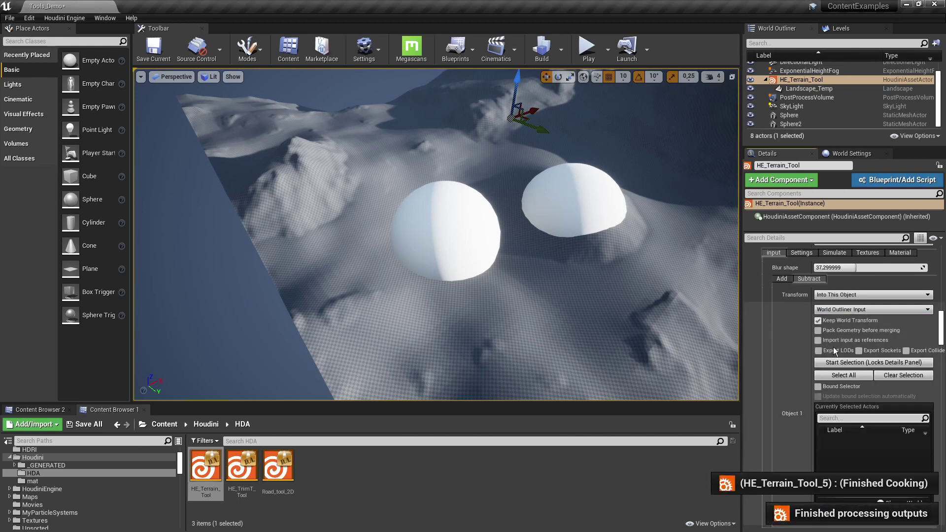
click(446, 231)
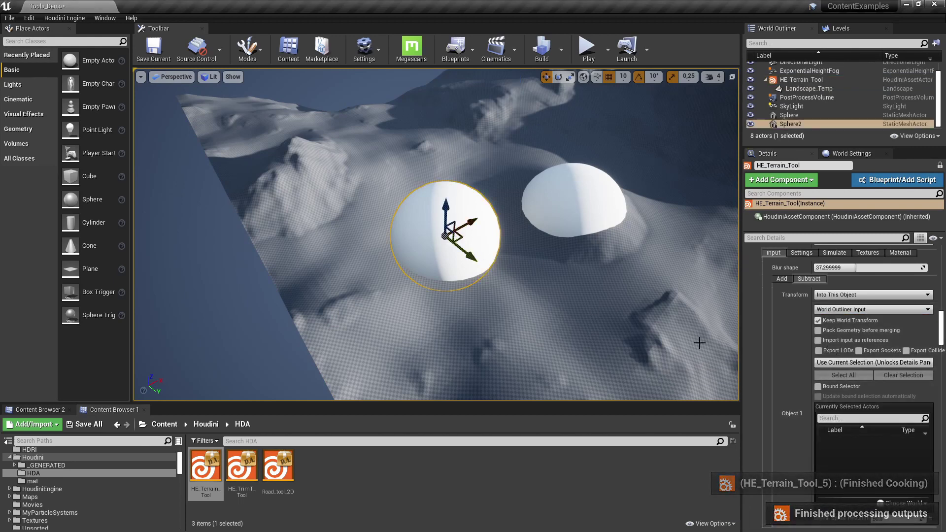
click(842, 362)
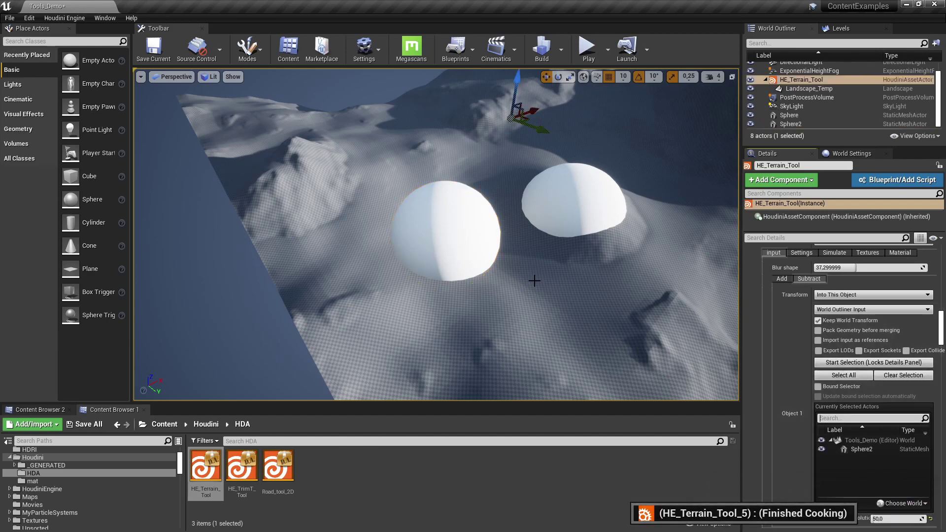
Toggle Game View to inspect the terrain around Sphere2 with the spheres hidden and shown.
right_drag(535, 284, 430, 289)
key(g)
right_drag(586, 209, 448, 233)
key(g)
key(g)
Select Sphere2 and move it across the terrain to relocate the subtracted area.
drag(493, 242, 492, 232)
click(501, 231)
right_drag(518, 220, 451, 229)
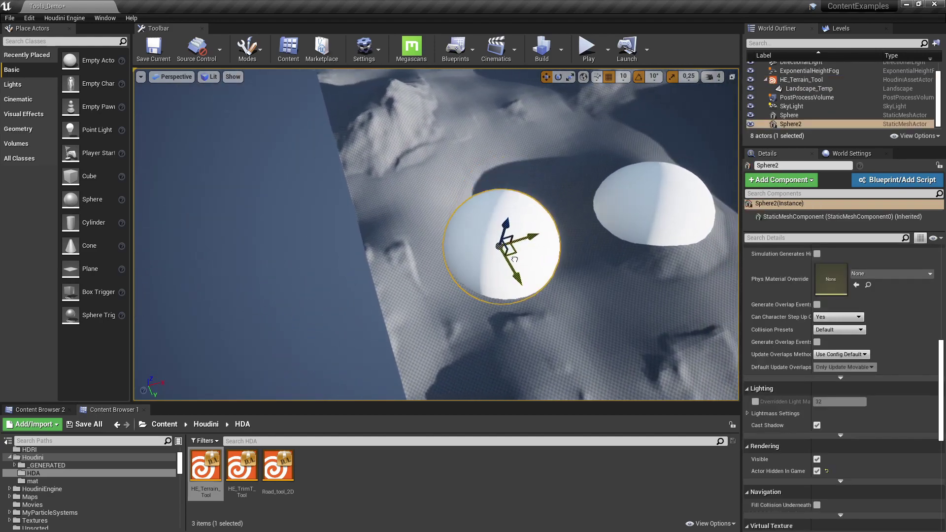
drag(514, 259, 586, 268)
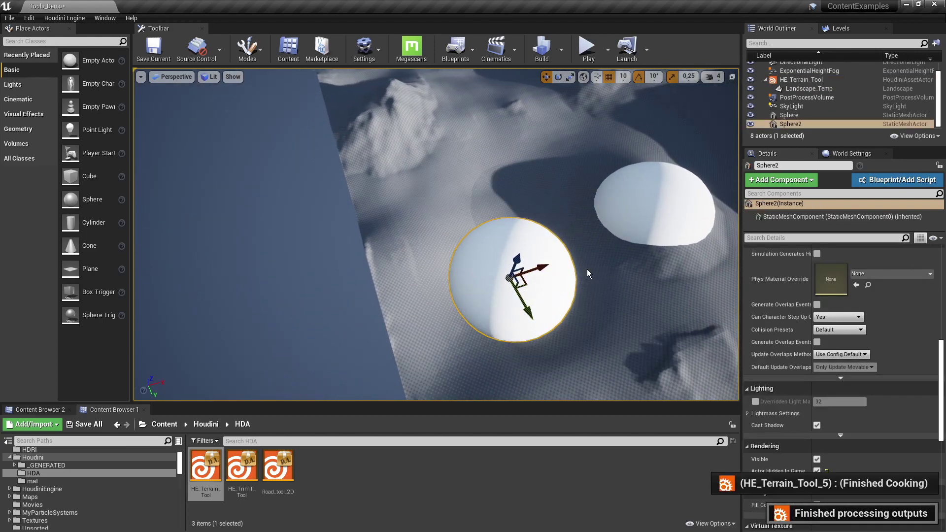
Inspect the carved terrain in Game View and select the HE_Terrain_Tool again.
right_drag(587, 271, 545, 230)
key(g)
click(635, 216)
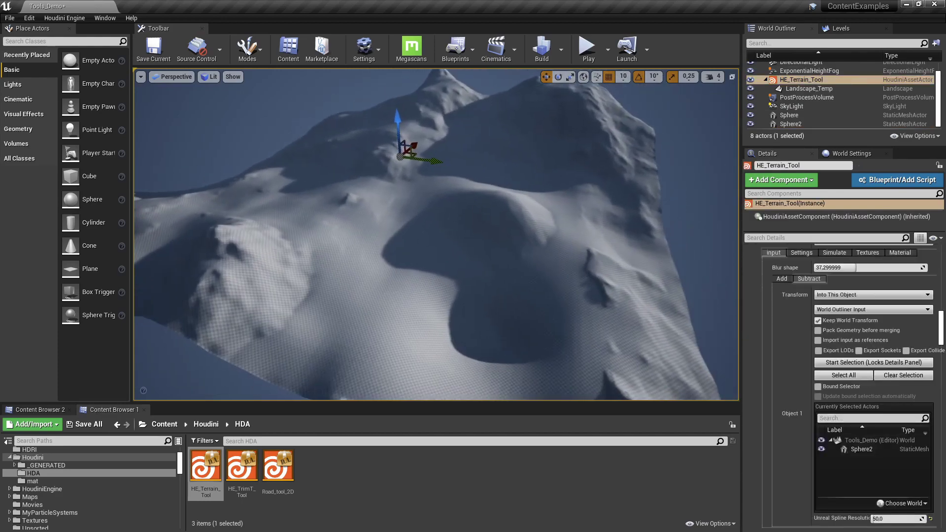
right_drag(629, 215, 657, 298)
Set Scale up noise to about 751.16 m in the HE_Terrain_Tool's Settings parameters.
scroll(772, 288, up, 2)
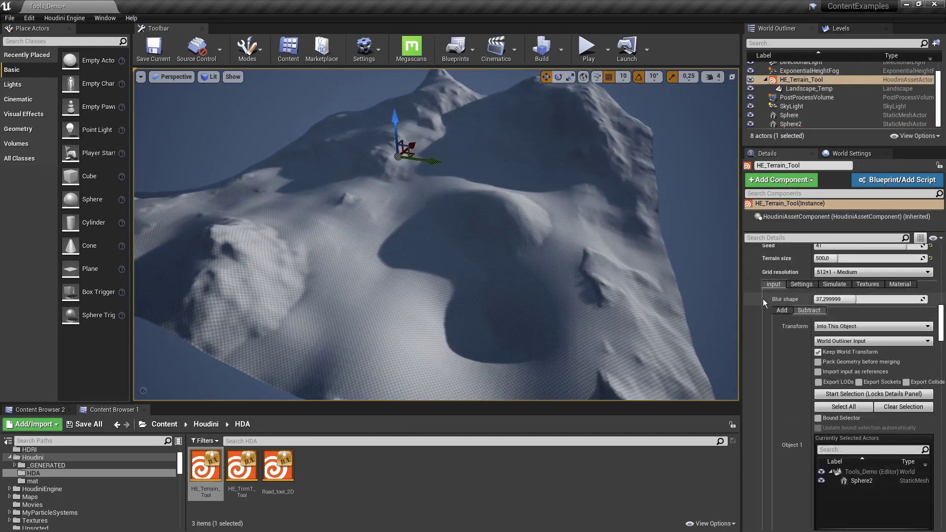
click(789, 286)
right_drag(636, 251, 557, 290)
right_drag(438, 191, 407, 111)
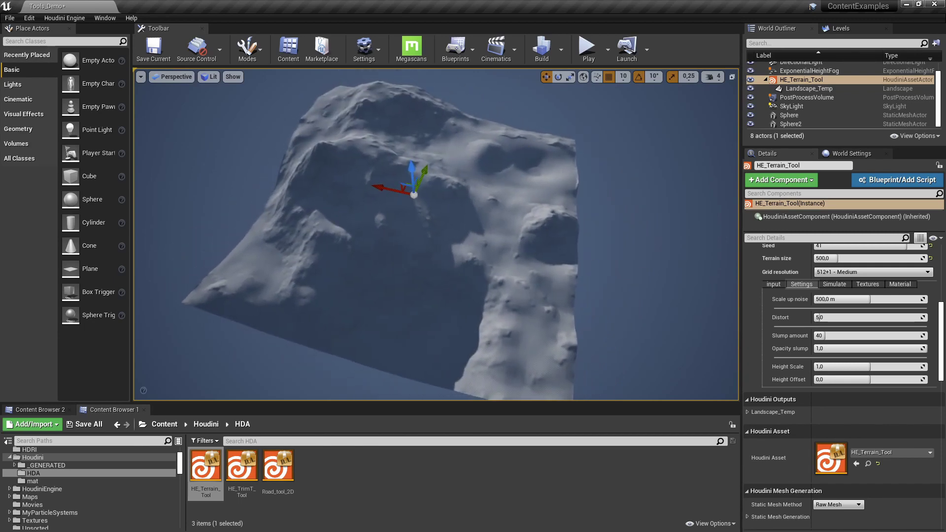
right_drag(414, 195, 442, 204)
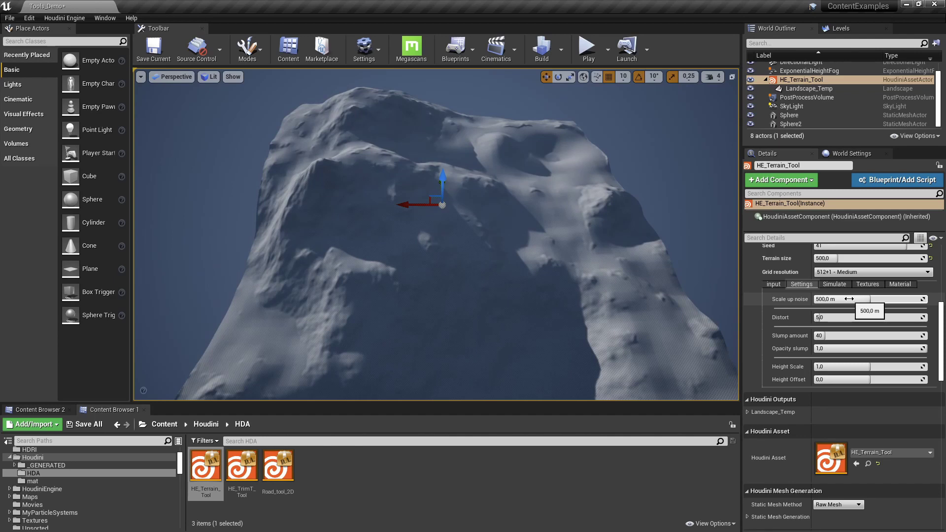
drag(850, 299, 859, 299)
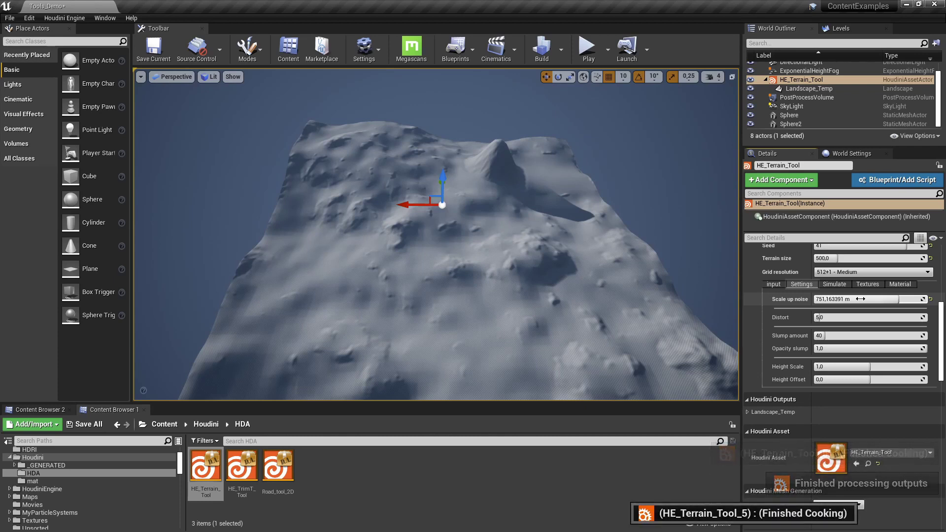
Examine the terrain peak beneath the sphere from several angles, with the spheres hidden and shown.
right_drag(620, 291, 716, 316)
right_drag(394, 256, 411, 270)
key(g)
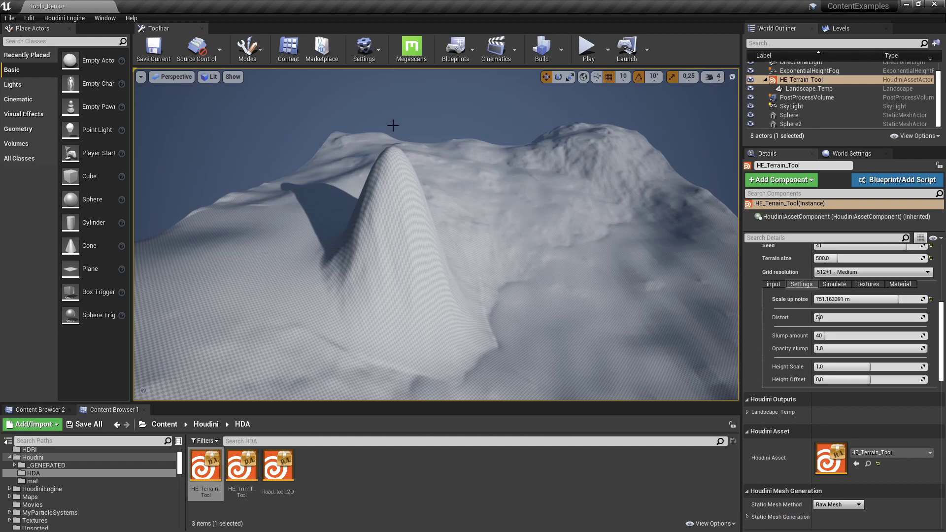
right_drag(440, 239, 409, 254)
key(g)
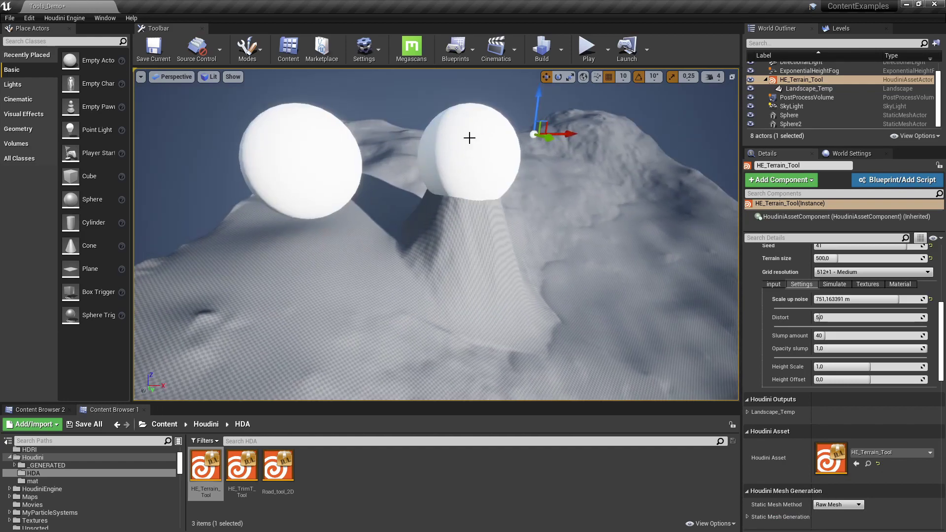
mouse_move(496, 216)
right_down()
mouse_move(475, 209)
mouse_move(496, 215)
right_up()
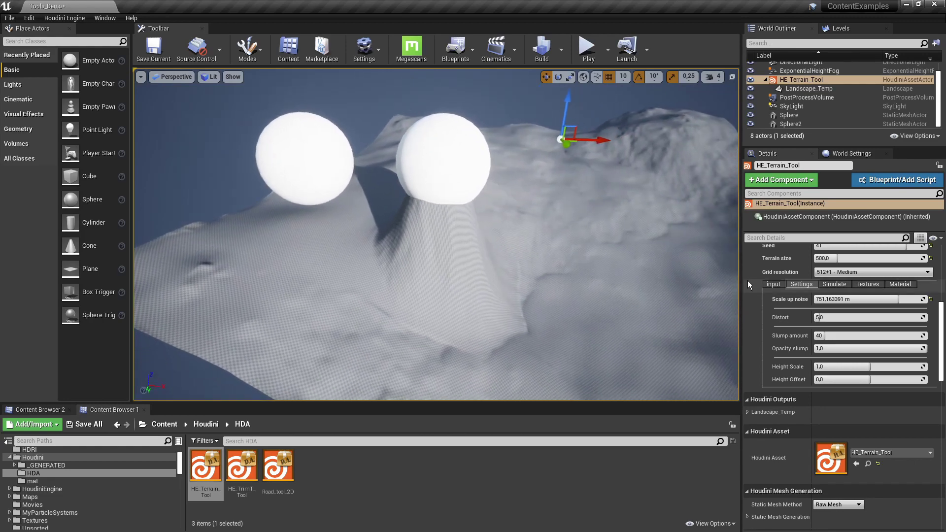
Try an input Blur shape of 0 and set it to 50, comparing the peak with the spheres hidden and shown.
click(771, 285)
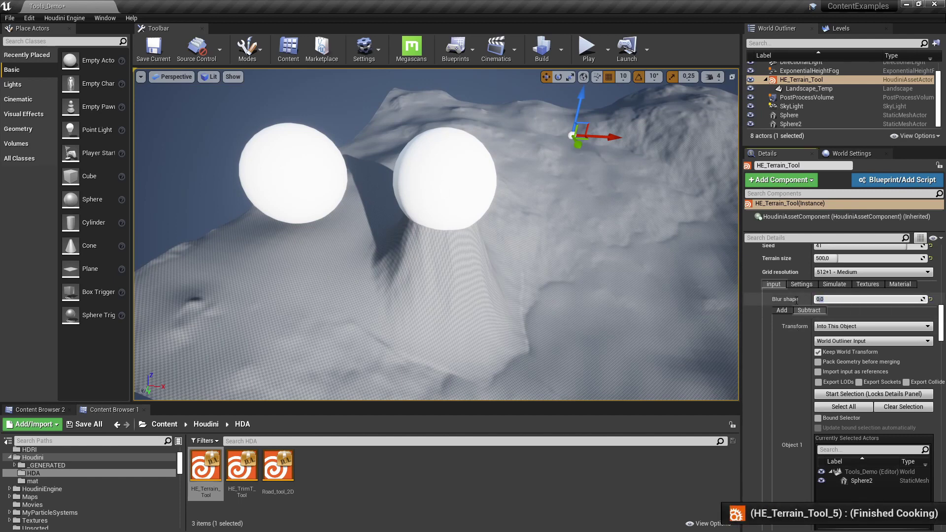
mouse_move(487, 293)
right_down()
mouse_move(486, 281)
mouse_move(493, 297)
right_up()
key(g)
key(g)
right_drag(445, 135, 412, 144)
key(g)
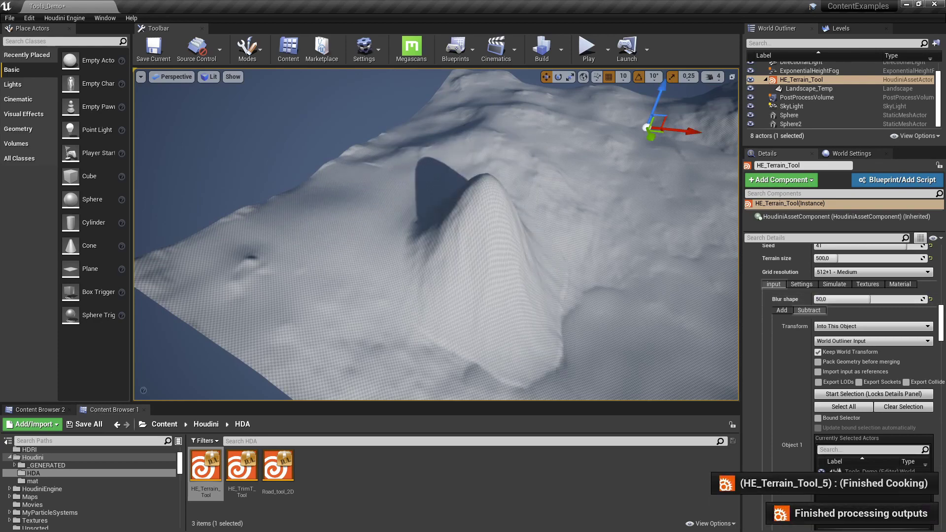
right_drag(532, 271, 535, 272)
right_drag(465, 288, 465, 288)
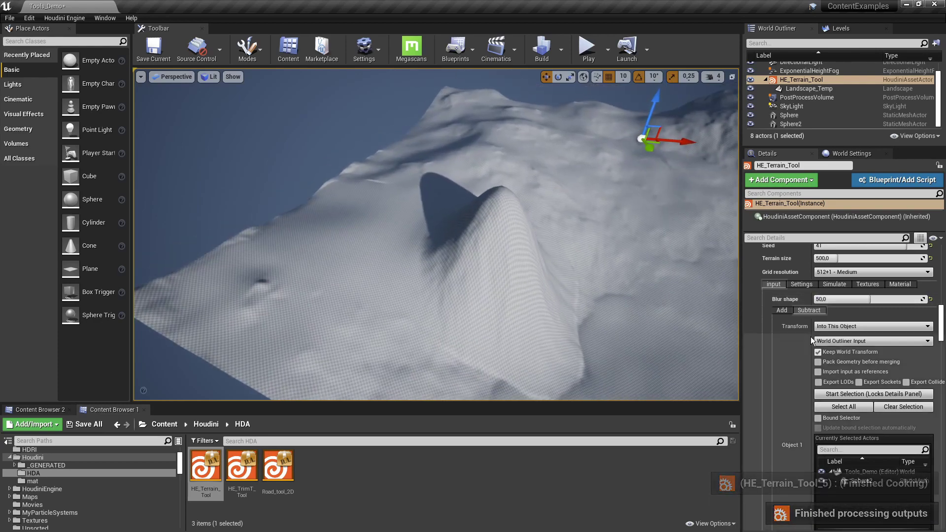
Clear the selected sphere actors from the HE_Terrain_Tool's Subtract and Add inputs.
scroll(757, 363, down, 1)
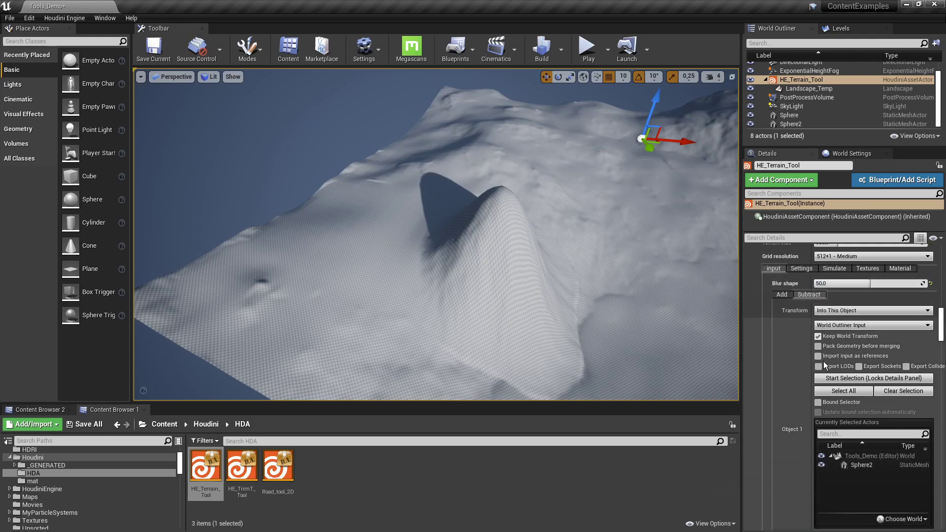
click(882, 391)
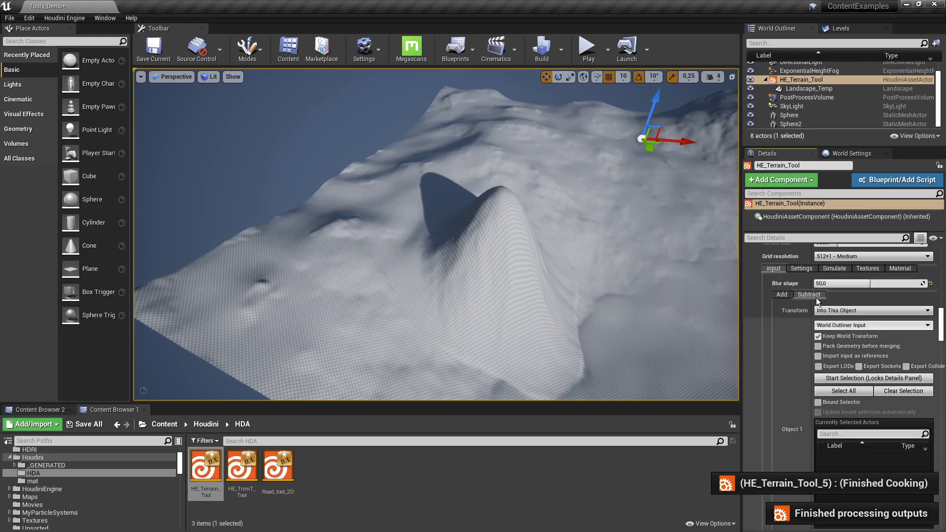
click(785, 294)
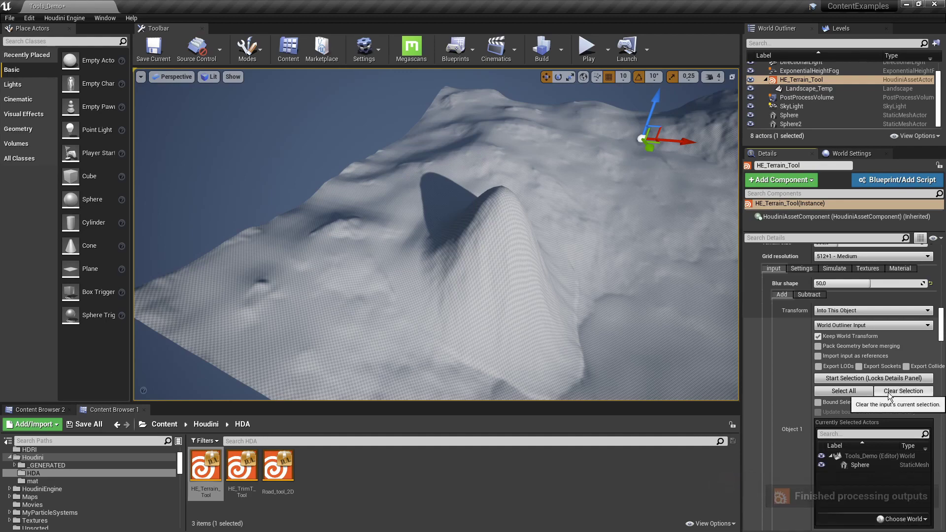
Set Distort to about 21.46 in the Settings parameters and inspect the distorted terrain.
click(796, 270)
right_drag(661, 282, 714, 270)
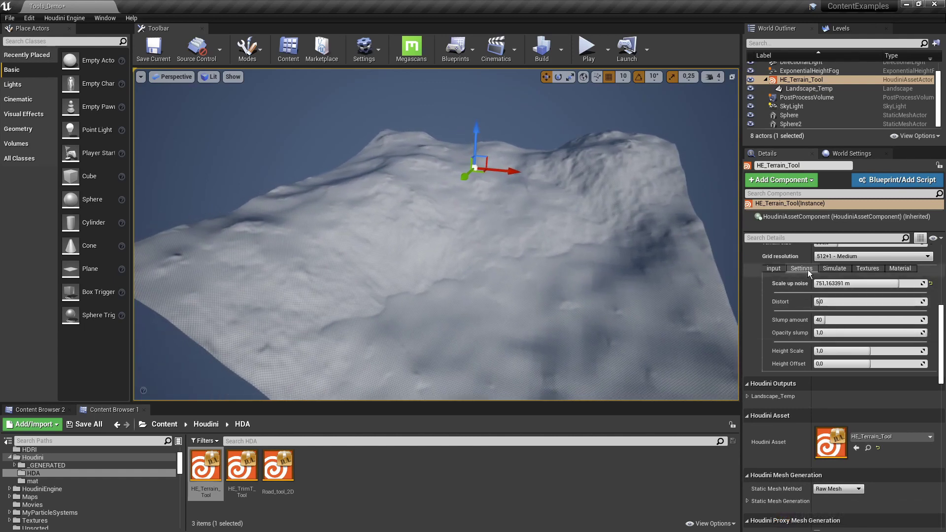
right_drag(571, 292, 571, 291)
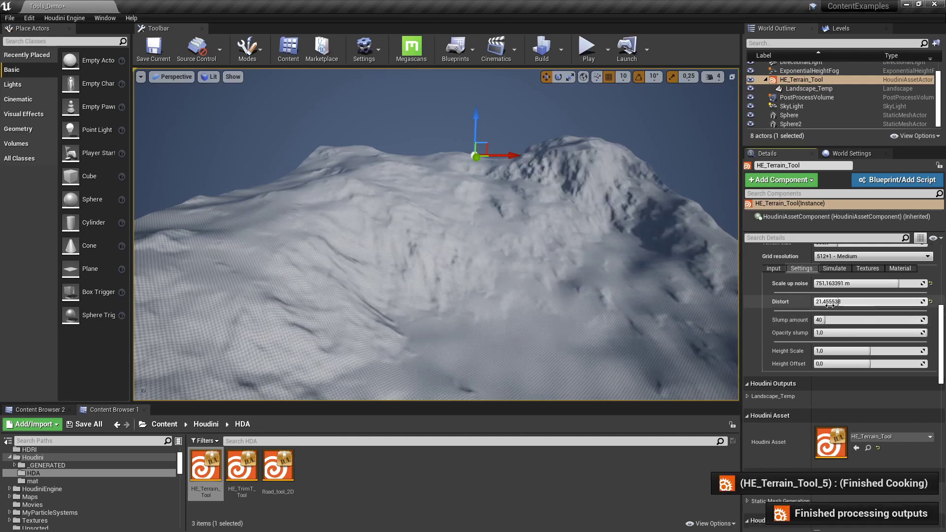
alt+drag(620, 273, 539, 148)
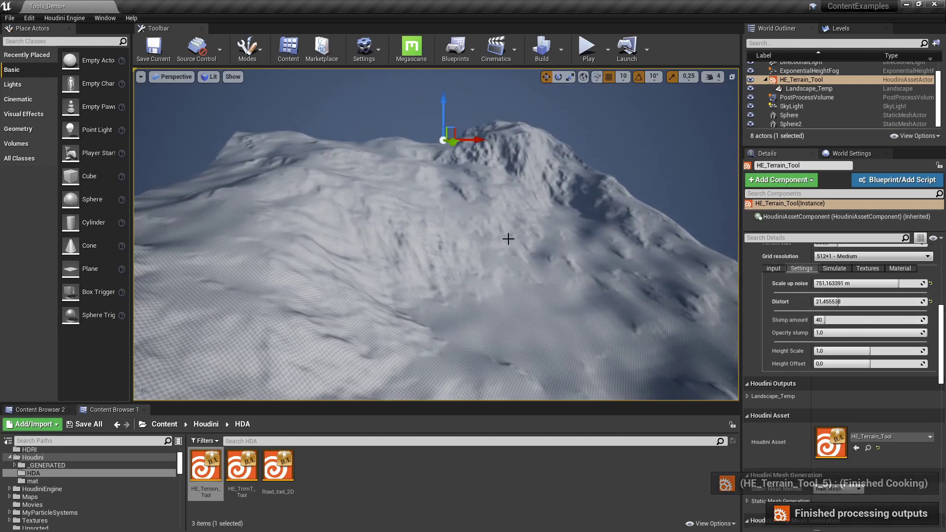
alt+drag(508, 239, 391, 229)
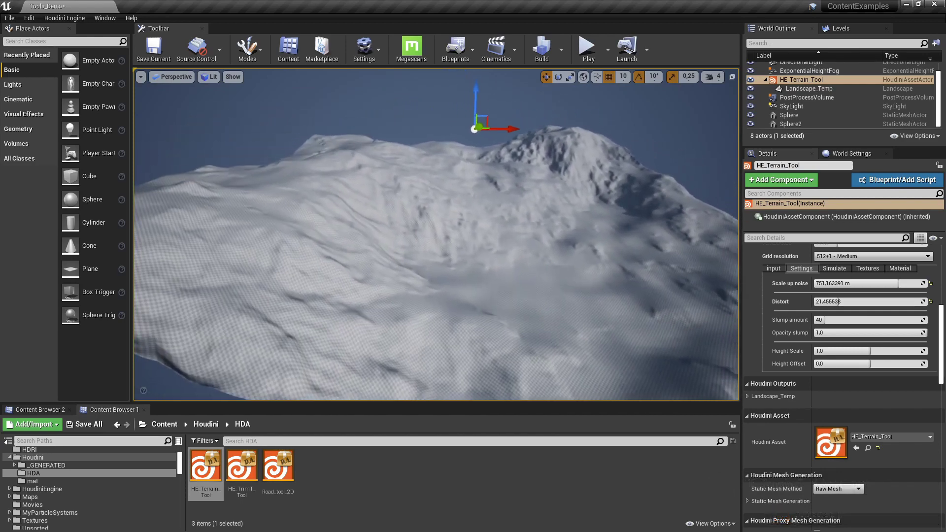
Try a Slump amount of 0 in the terrain settings, inspect the surface, and set the Slump amount to 50.
right_drag(508, 247, 590, 310)
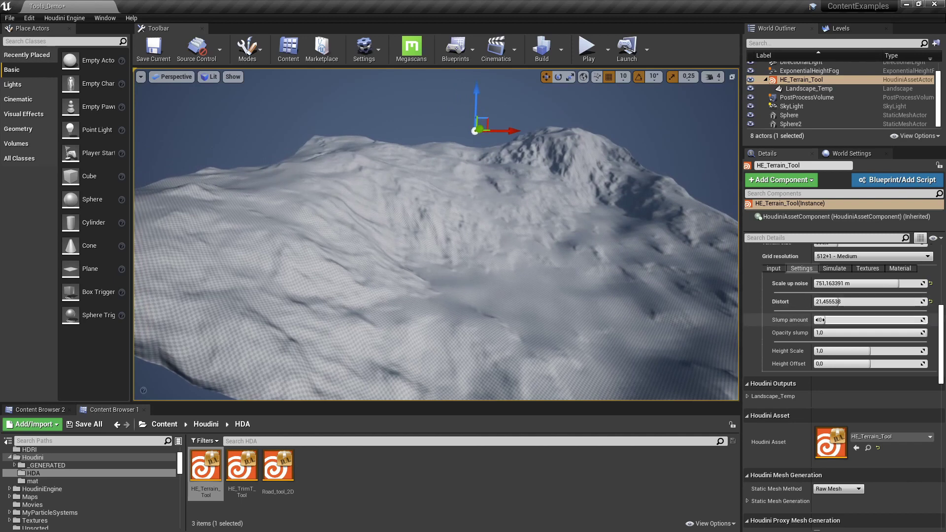
right_drag(644, 289, 544, 297)
right_drag(418, 299, 650, 304)
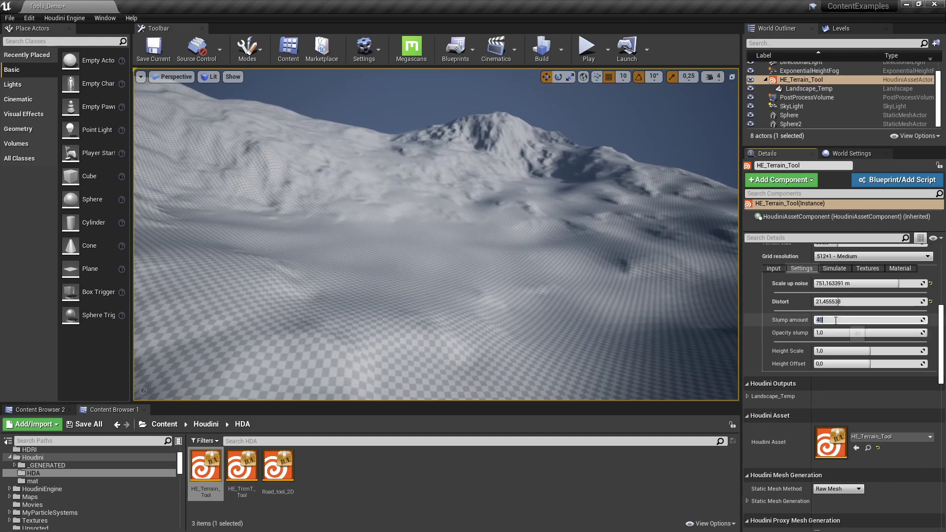
key(Return)
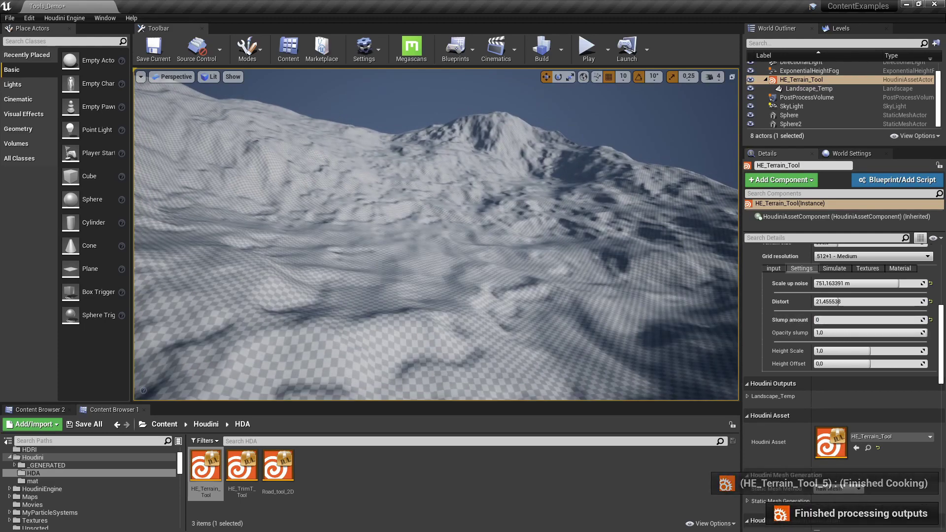
mouse_move(443, 256)
right_down()
mouse_move(305, 251)
mouse_move(444, 244)
right_up()
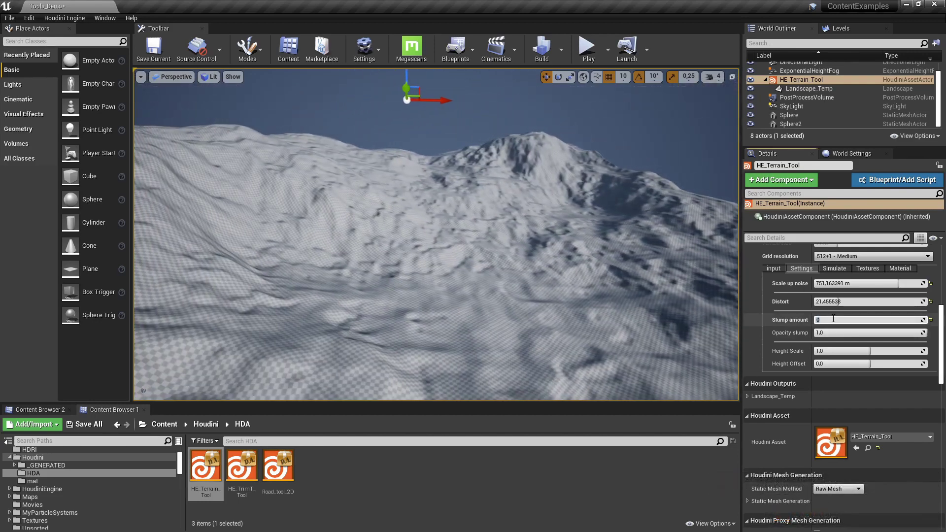
key(Return)
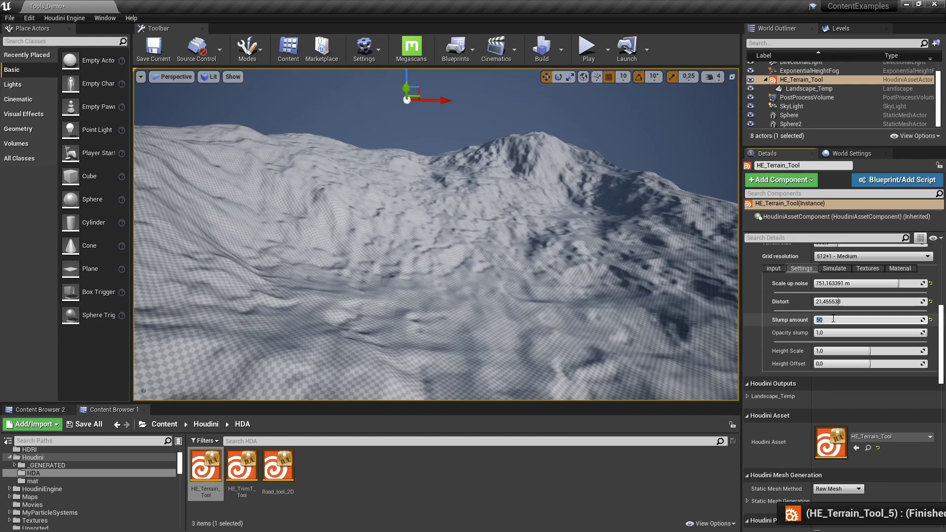
Try an Opacity slump of about 0.58 and set it back to 1, comparing the terrain surface.
right_drag(611, 275, 557, 268)
right_drag(426, 242, 416, 239)
mouse_move(586, 241)
right_down()
mouse_move(620, 247)
mouse_move(586, 249)
right_up()
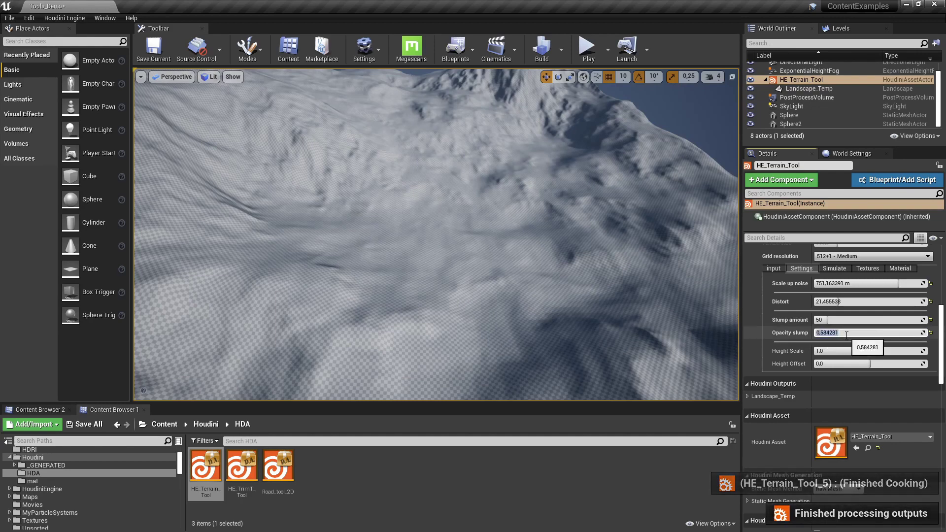
text(1)
key(Return)
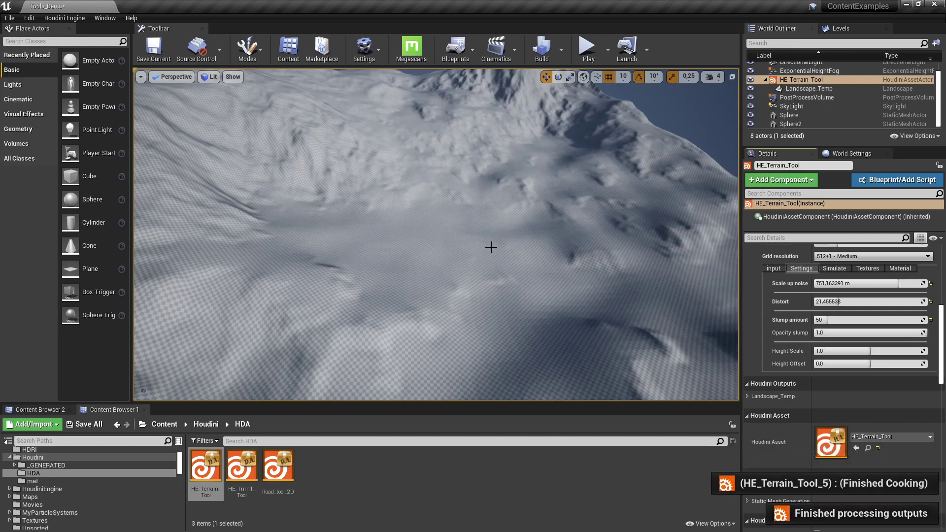
right_drag(490, 248, 450, 248)
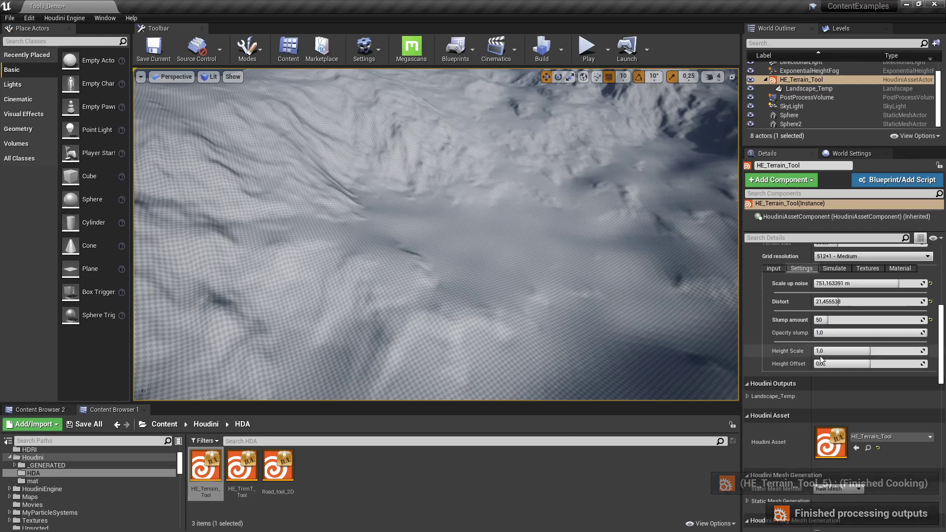
Frame the terrain, try a Height Scale of about 1.52, and set it back to 1.
key(f)
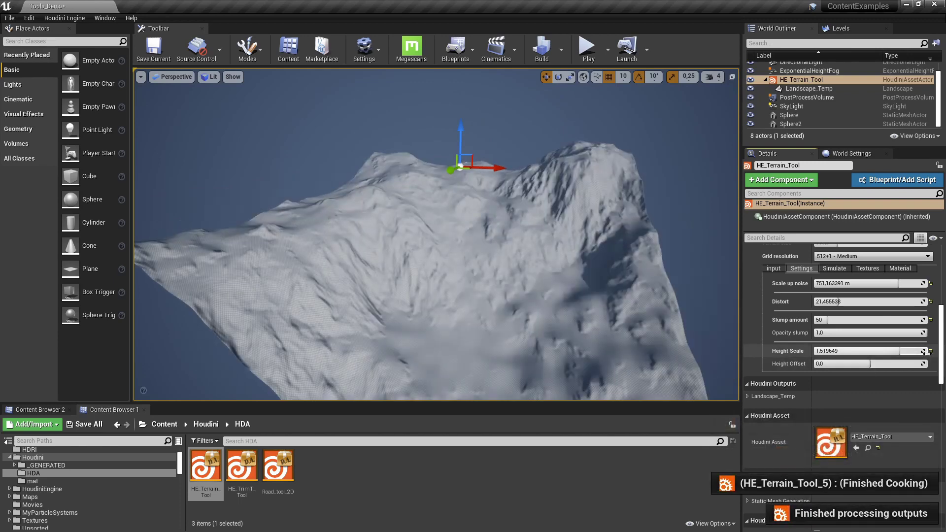
click(893, 351)
text(1)
key(Return)
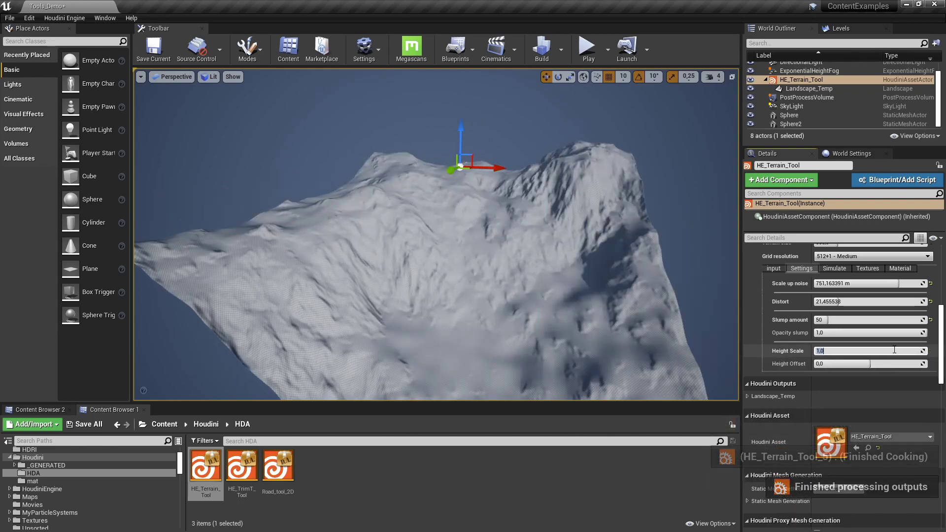
Try a Height Offset of about 47.63 on the terrain and reset it to its default.
key(w)
mouse_move(698, 298)
right_down()
mouse_move(687, 292)
mouse_move(698, 297)
right_up()
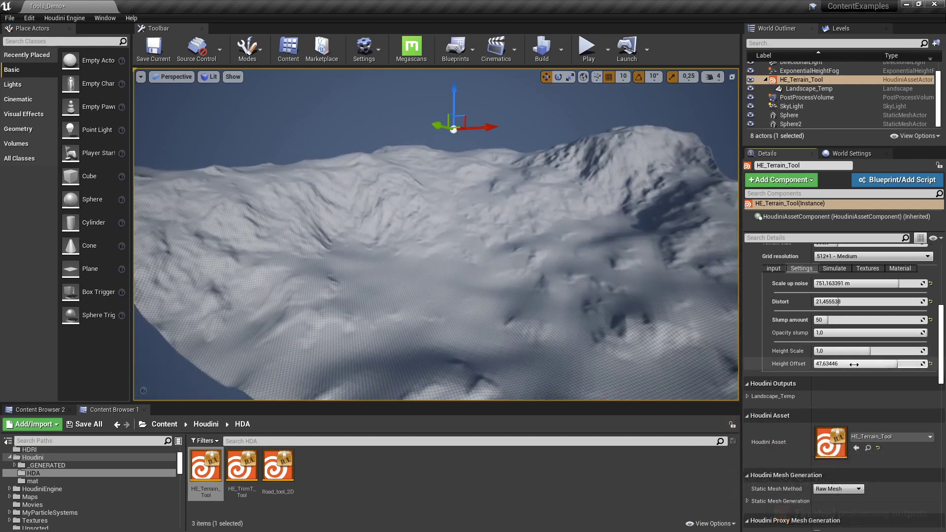
click(930, 364)
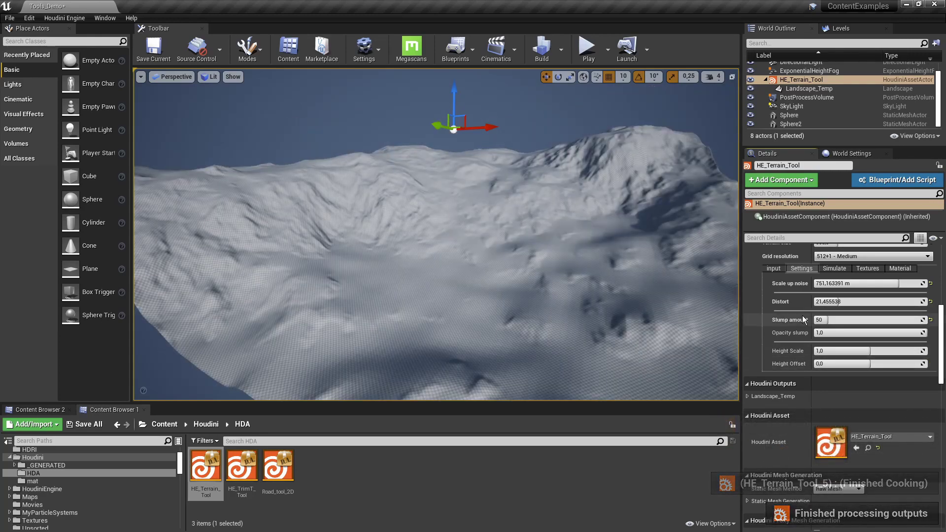
Turn on Enable Erode in the terrain's Simulate parameters and inspect the eroded slopes.
scroll(809, 303, up, 2)
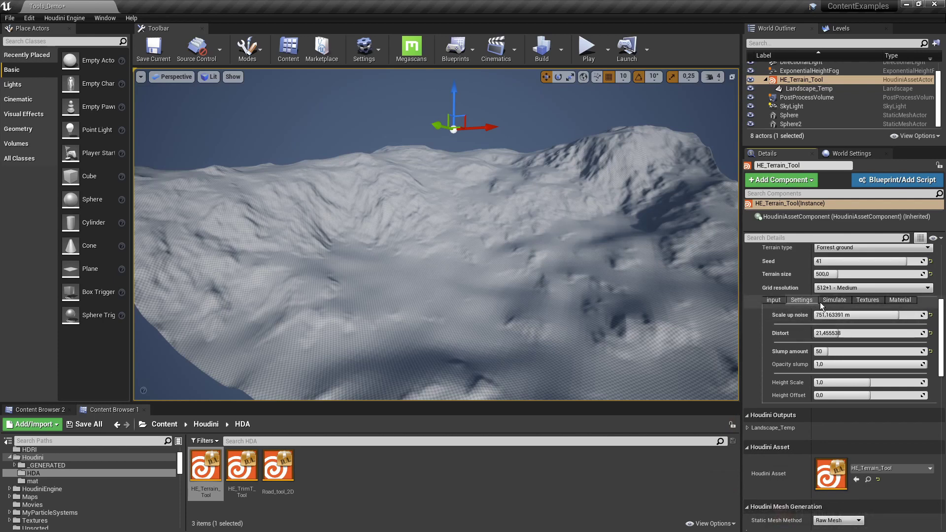
click(825, 302)
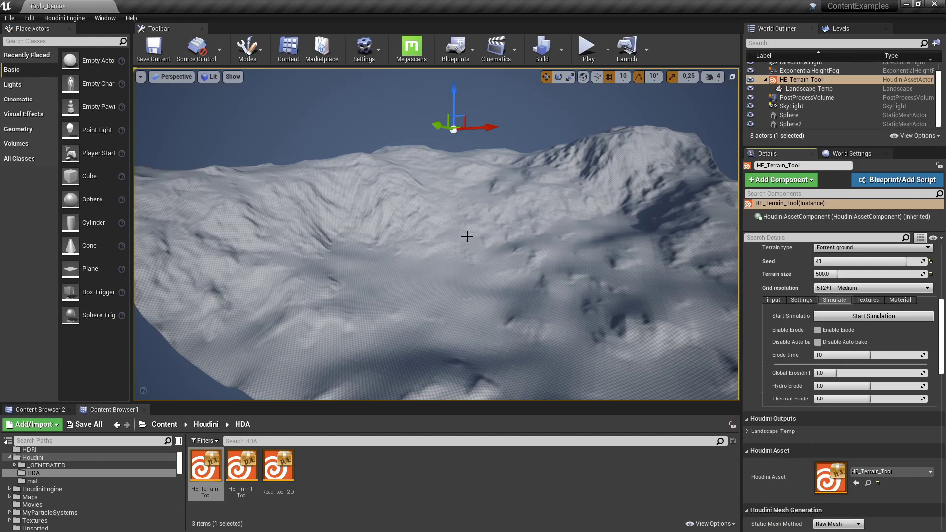
right_drag(467, 236, 475, 225)
click(837, 332)
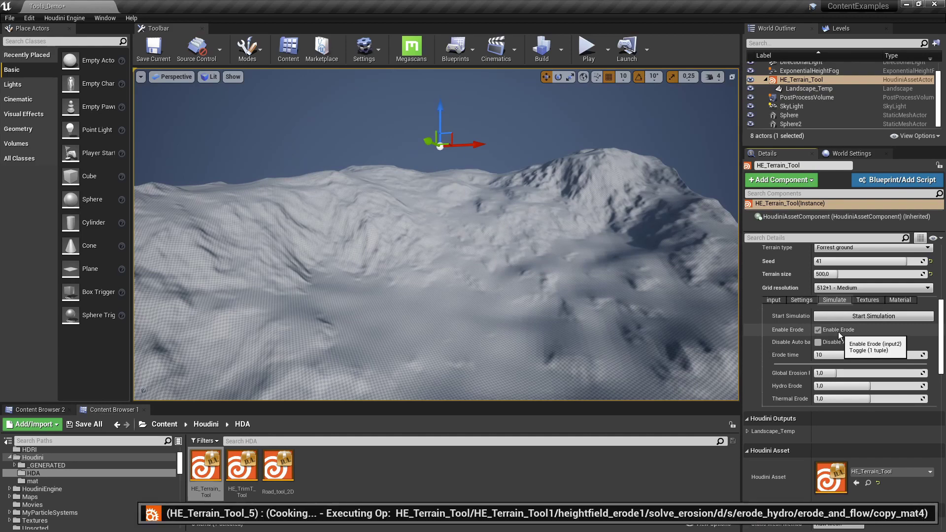
right_drag(443, 236, 479, 224)
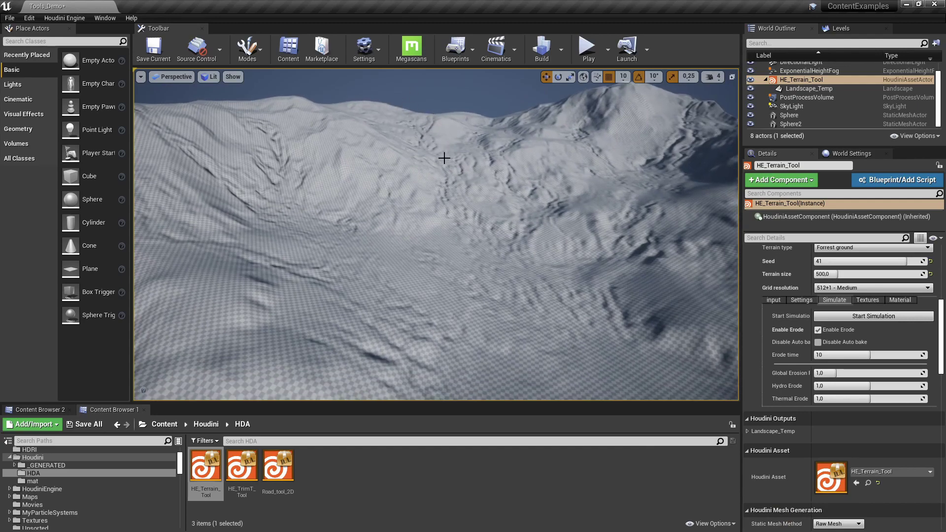
Inspect the eroded terrain up close and switch Enable Erode off and on to compare the surface.
right_drag(500, 288, 434, 203)
right_drag(440, 211, 675, 269)
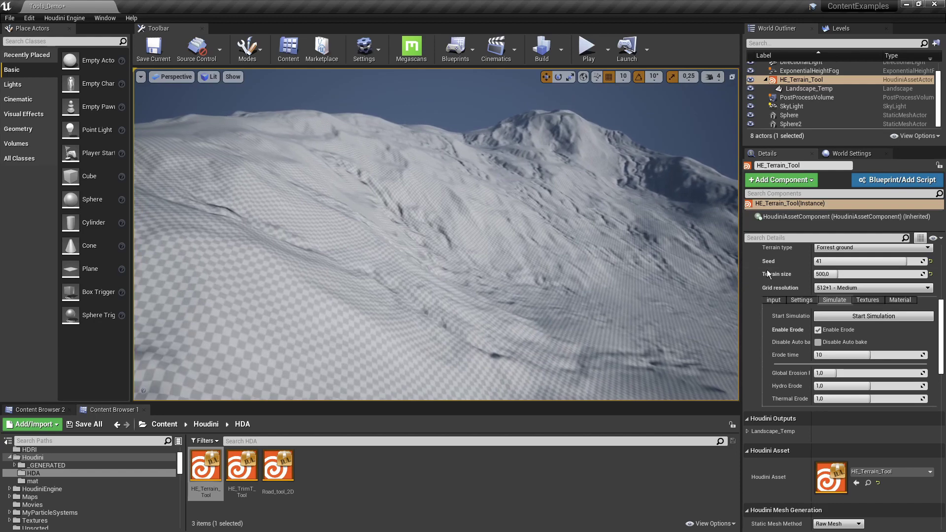
click(817, 329)
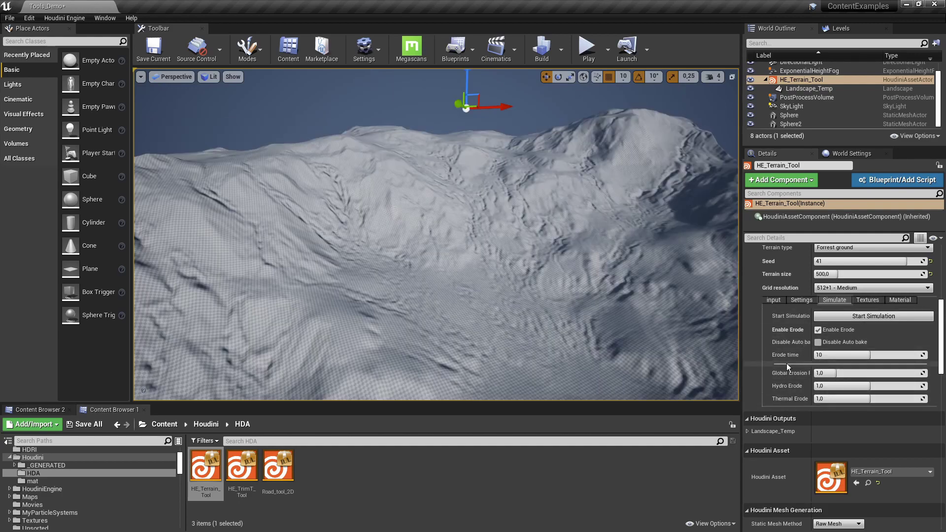
right_drag(496, 233, 492, 242)
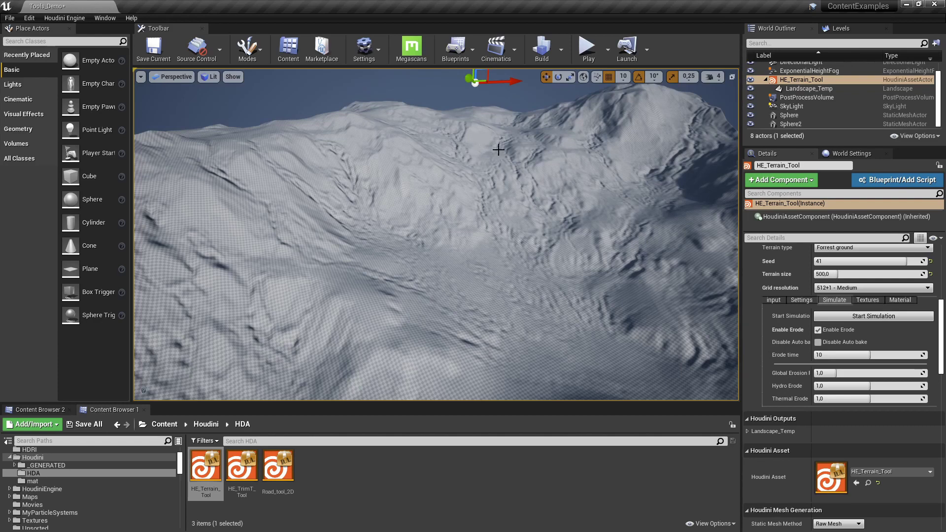
Try a Hydro Erode of 0 and restore it to 1, comparing the erosion on the terrain.
click(840, 386)
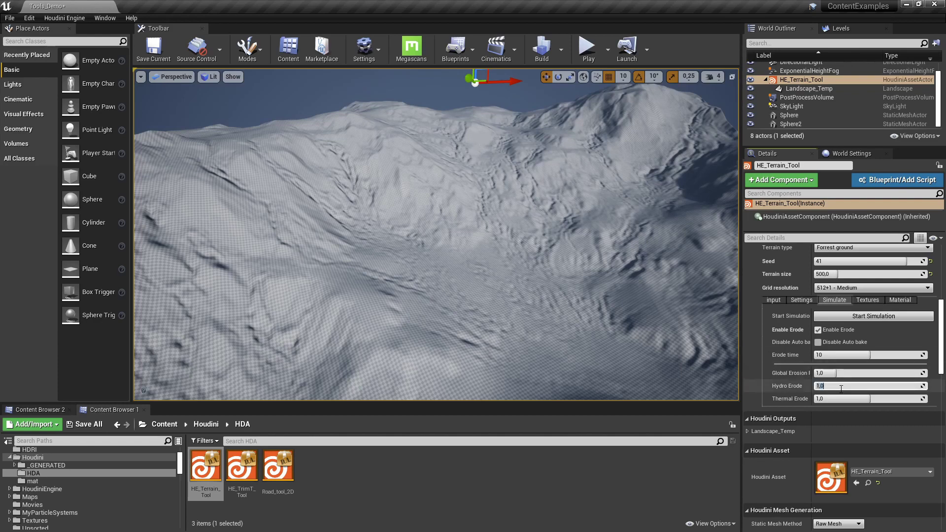
text(0,0)
key(Return)
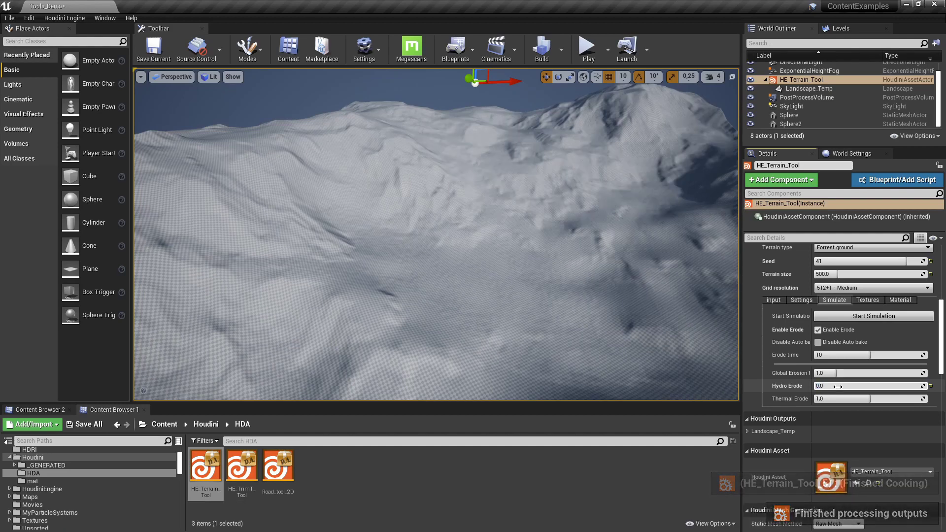
right_drag(562, 229, 438, 133)
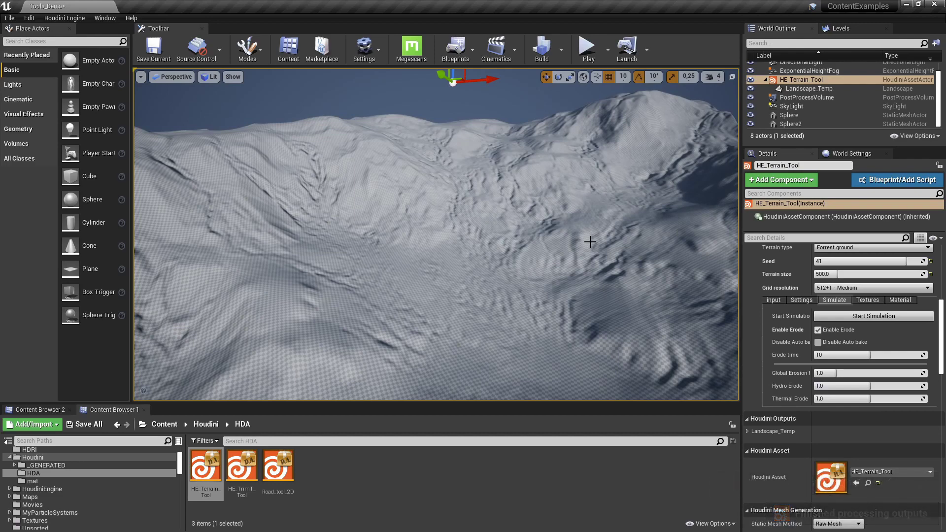
mouse_move(501, 239)
right_down()
mouse_move(532, 226)
mouse_move(542, 246)
mouse_move(501, 238)
right_up()
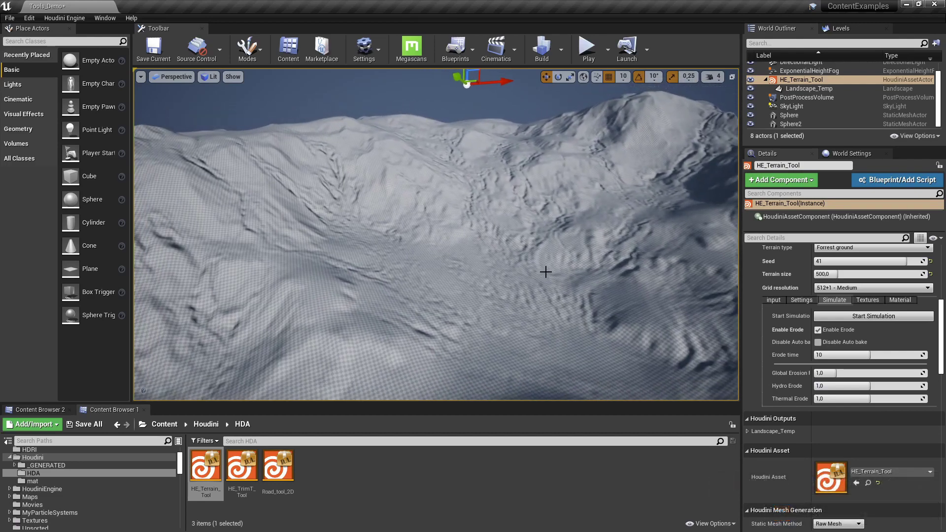
right_drag(545, 272, 572, 268)
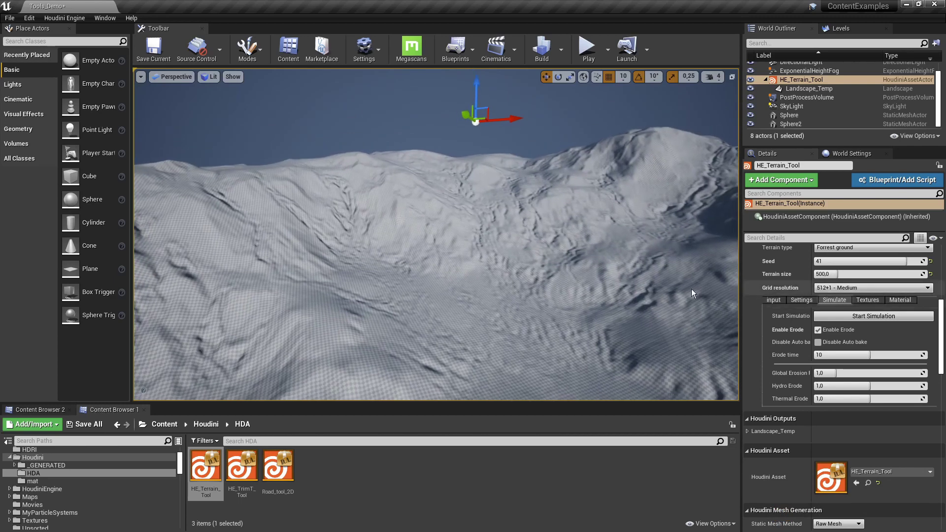
Set the terrain's Grid resolution to 1024+1 - Medium and inspect the erosion detail from several angles.
click(827, 288)
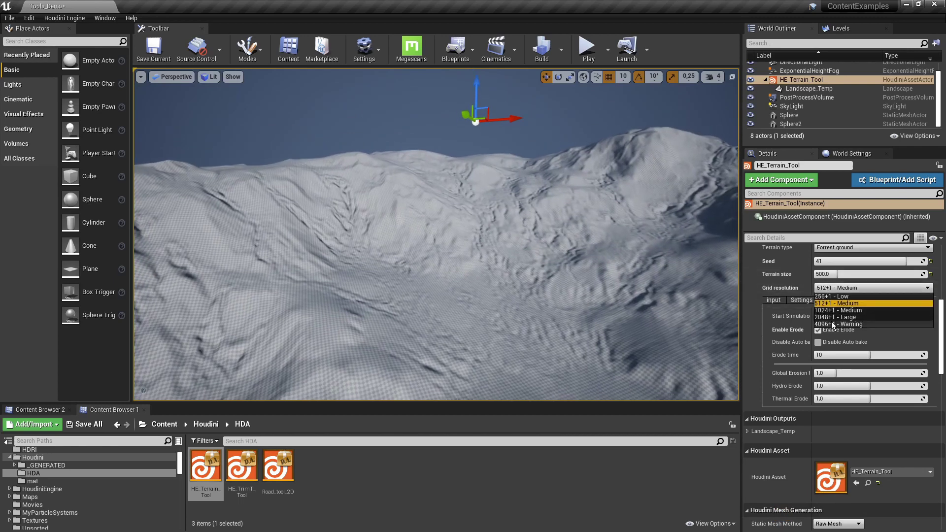
click(825, 290)
click(825, 290)
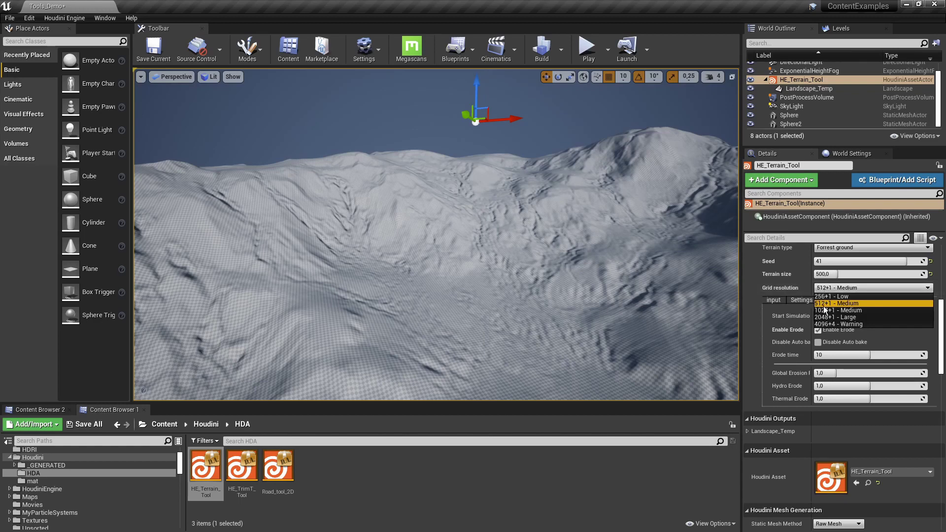
click(824, 310)
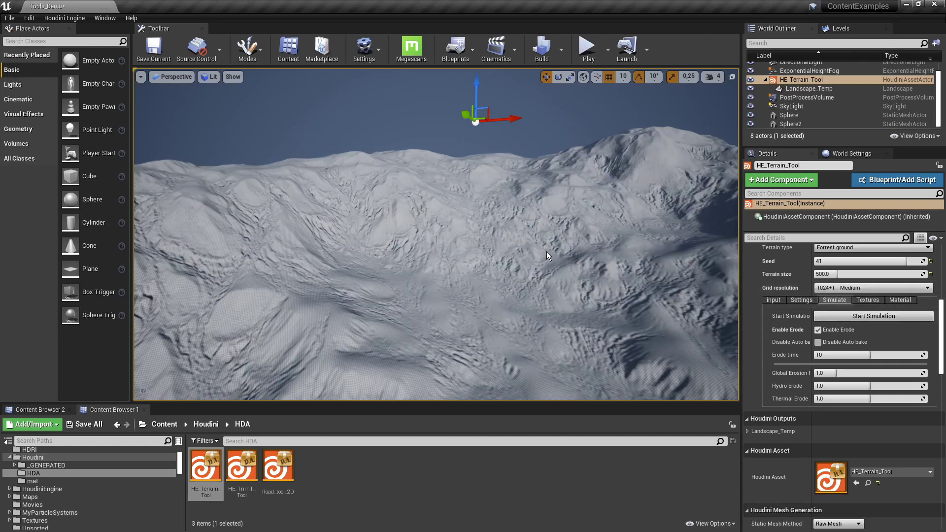
key(w)
mouse_move(545, 251)
right_down()
mouse_move(548, 300)
mouse_move(540, 247)
mouse_move(547, 250)
right_up()
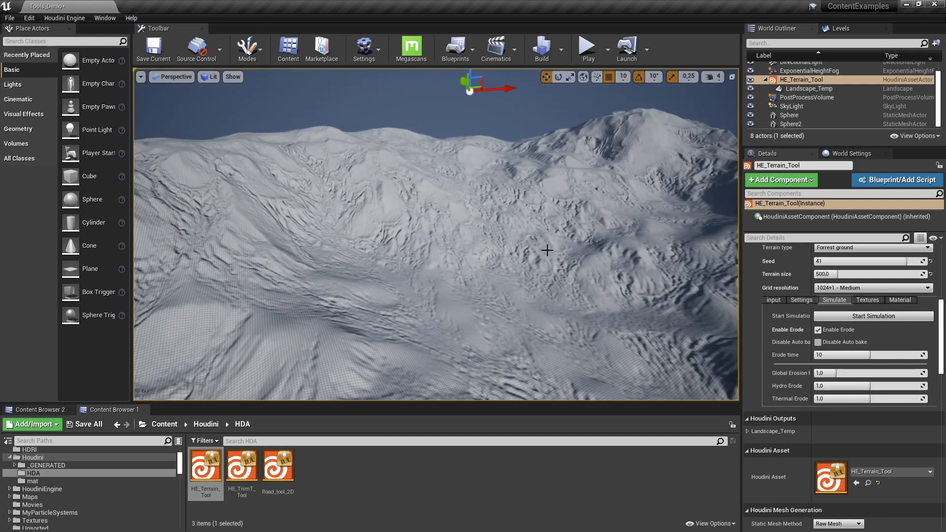
right_drag(492, 238, 495, 228)
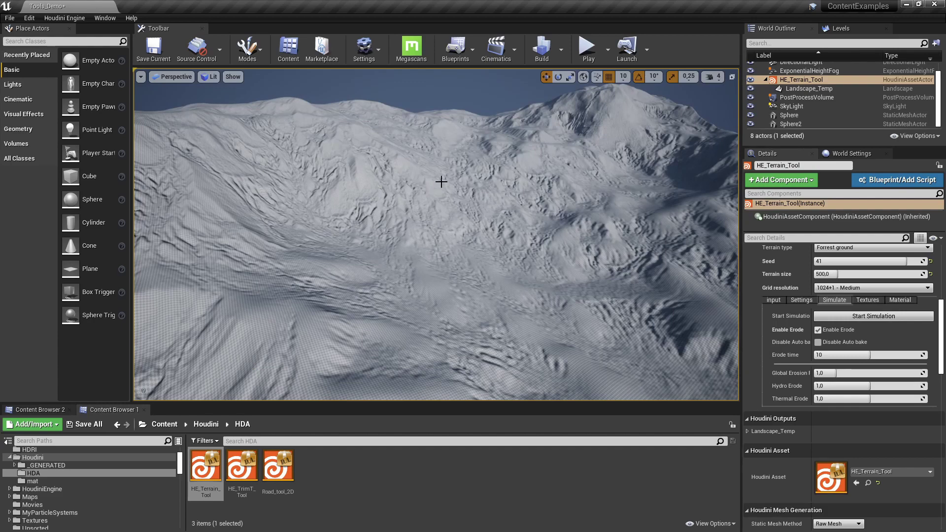
right_drag(488, 270, 429, 135)
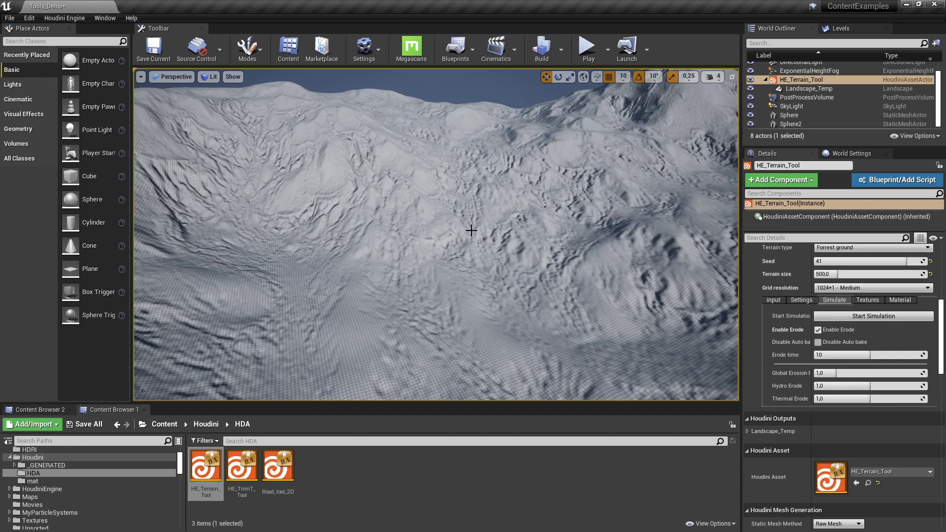
mouse_move(499, 225)
right_down()
mouse_move(606, 261)
mouse_move(653, 237)
mouse_move(714, 243)
mouse_move(500, 224)
right_up()
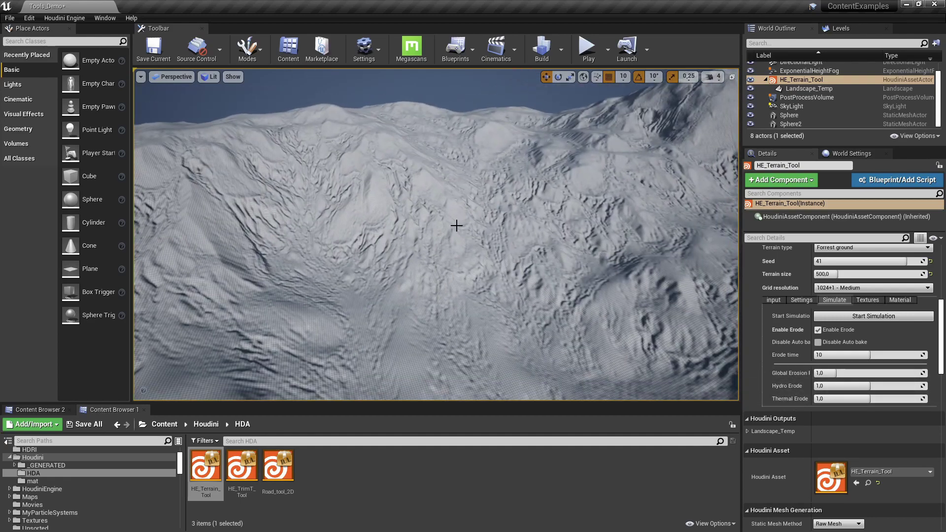
right_drag(456, 225, 525, 254)
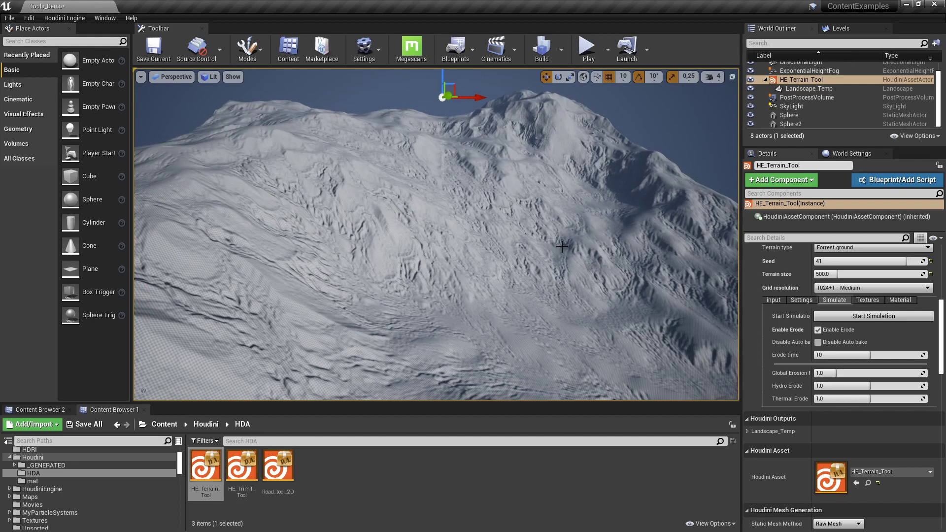
scroll(841, 348, up, 6)
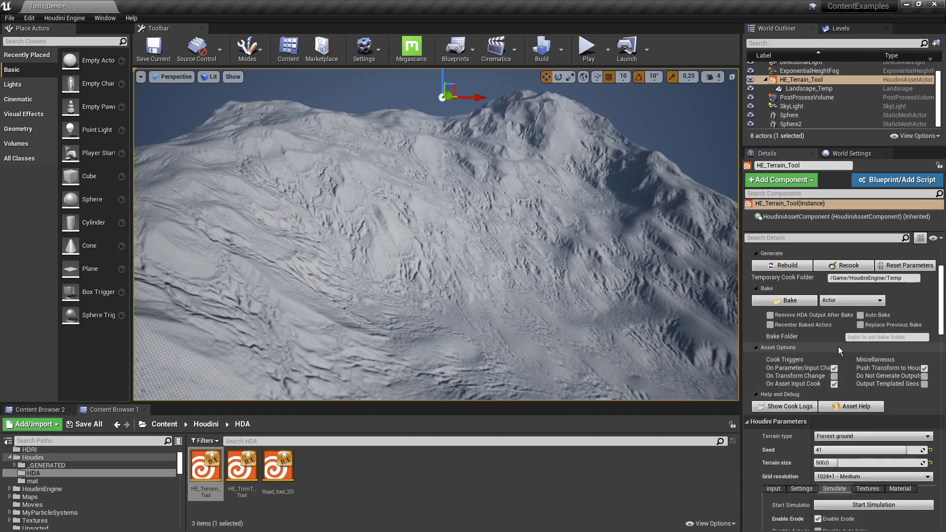
scroll(838, 346, up, 2)
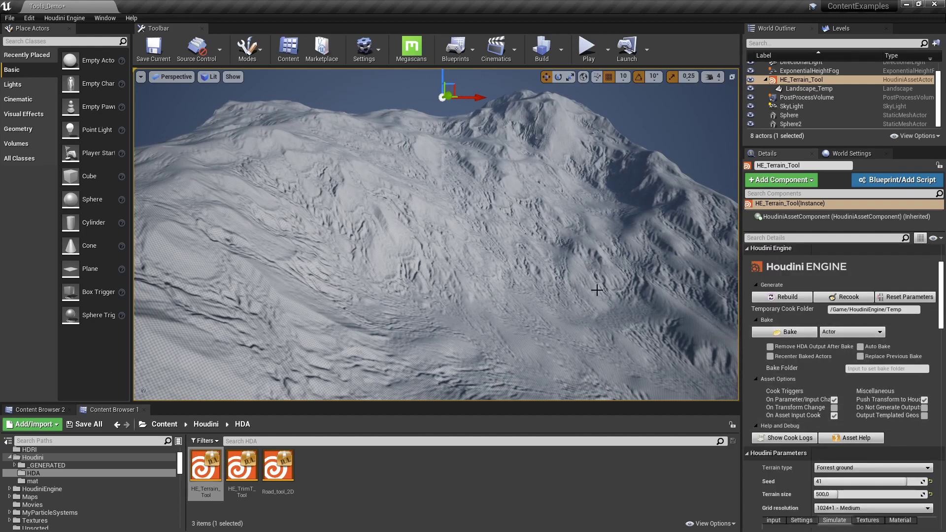
scroll(817, 359, down, 5)
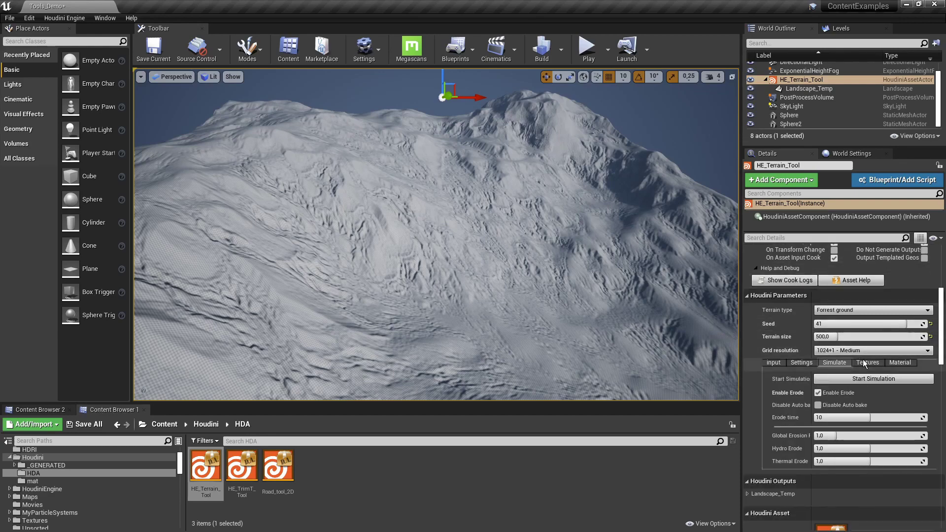
Set the terrain's texture save location to the Textures_Terrian folder inside Houdini and render the terrain textures.
click(866, 363)
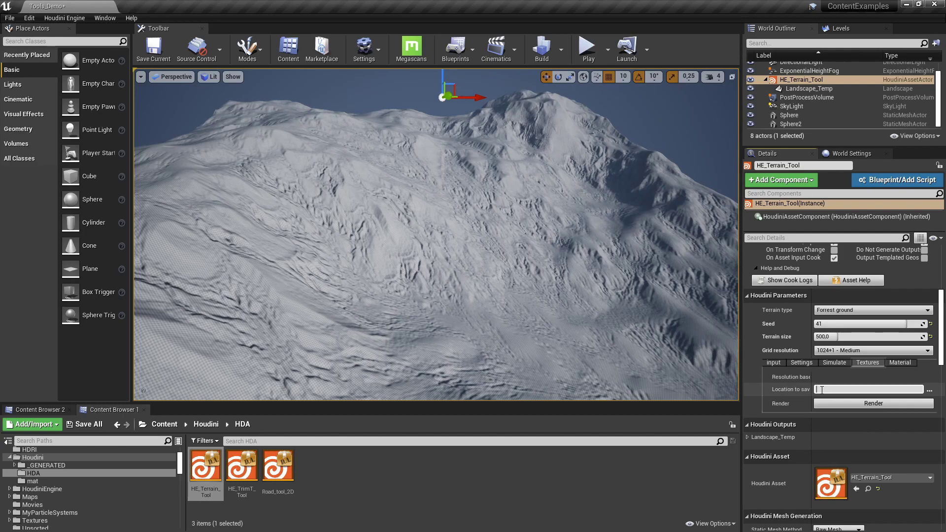
click(929, 390)
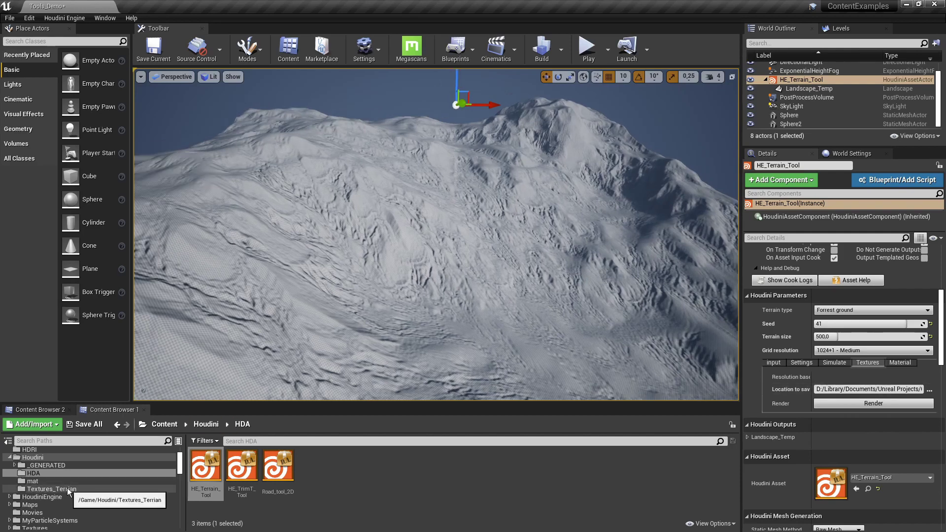
click(830, 407)
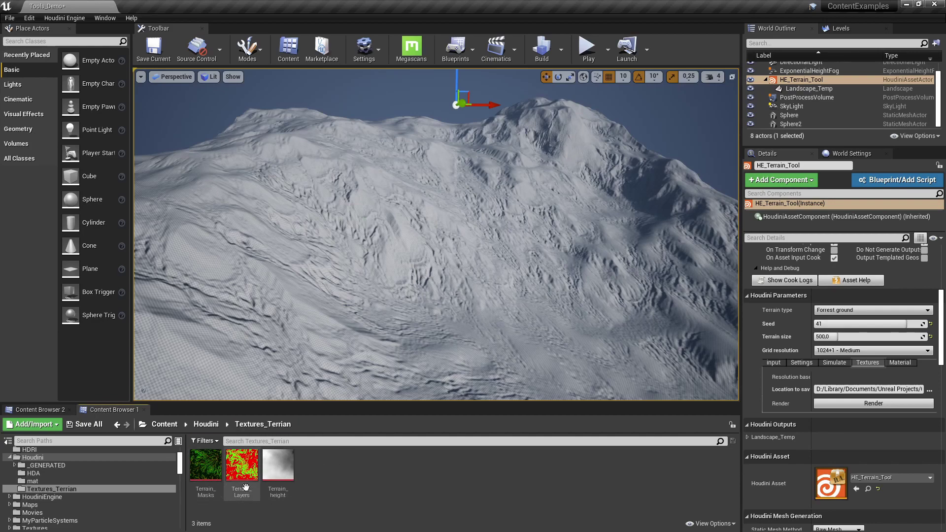
Open the rendered Terrain_height, Terrain_Layers and Terrain_Masks textures and examine the layer and mask patterns up close.
double_click(292, 474)
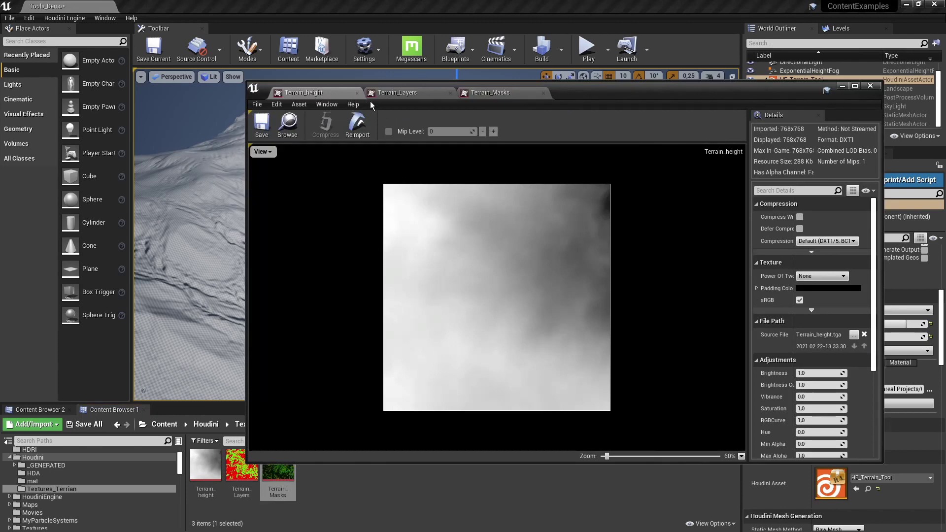
click(393, 96)
scroll(566, 256, down, 2)
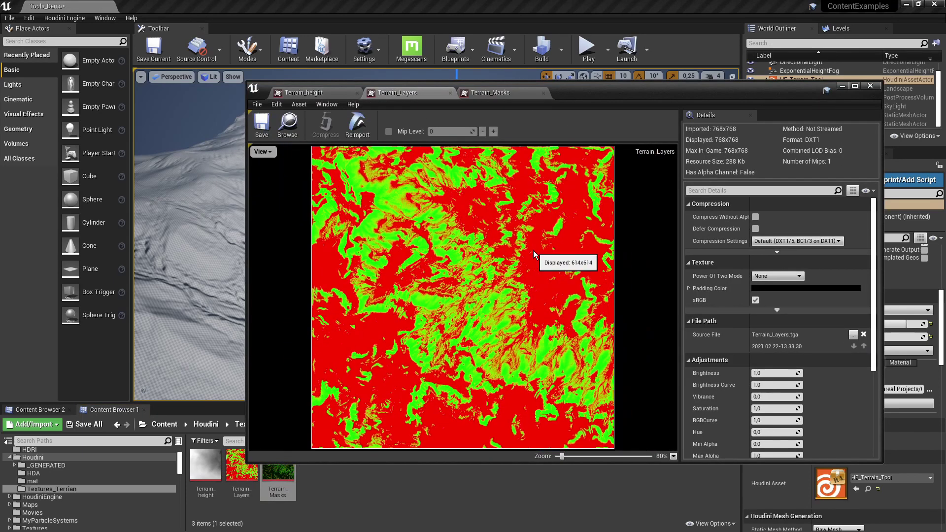
scroll(636, 285, up, 1)
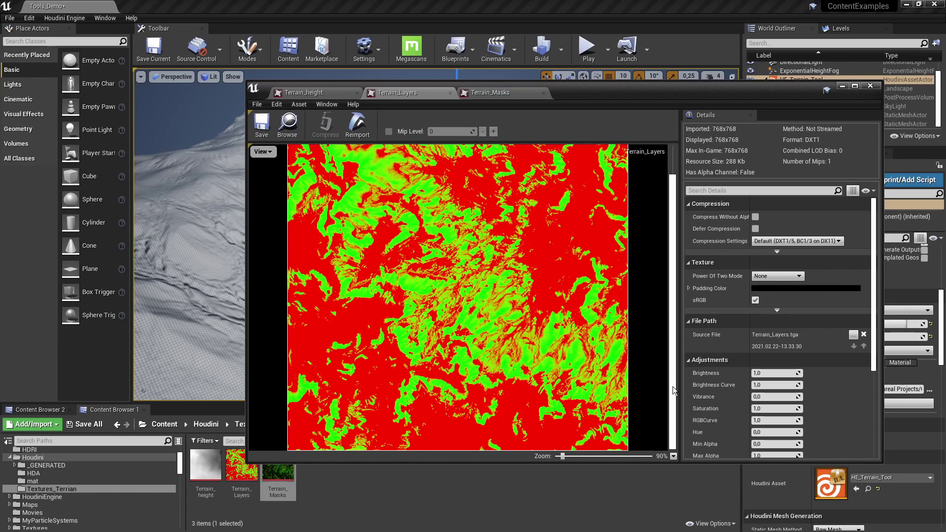
click(516, 91)
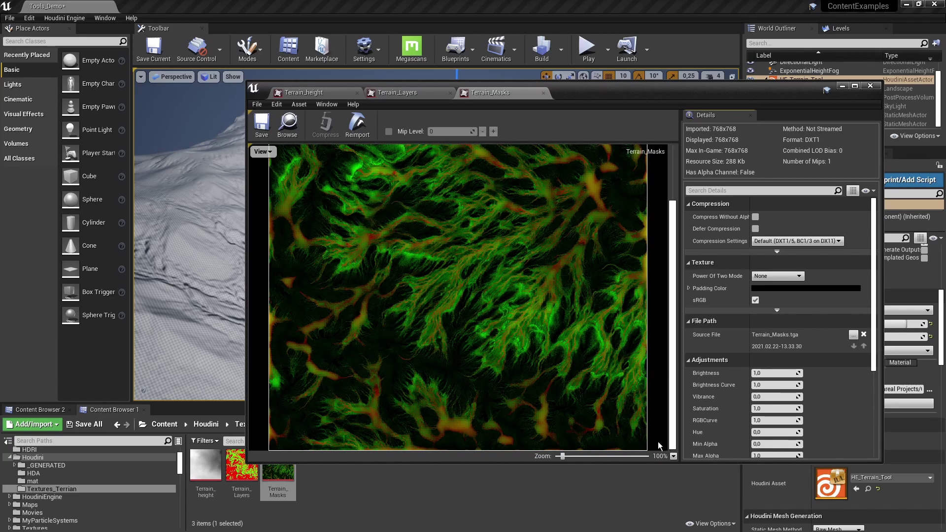
scroll(474, 317, down, 1)
scroll(622, 325, up, 6)
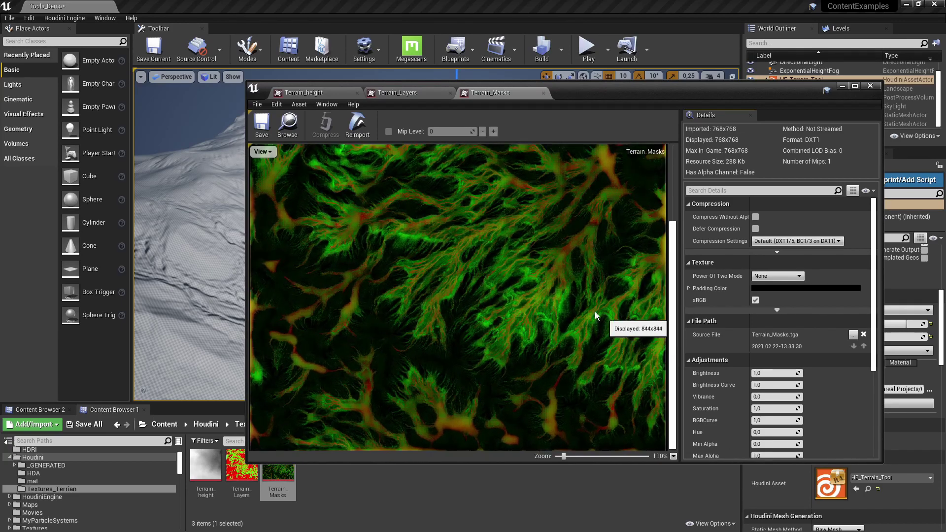
scroll(435, 305, up, 4)
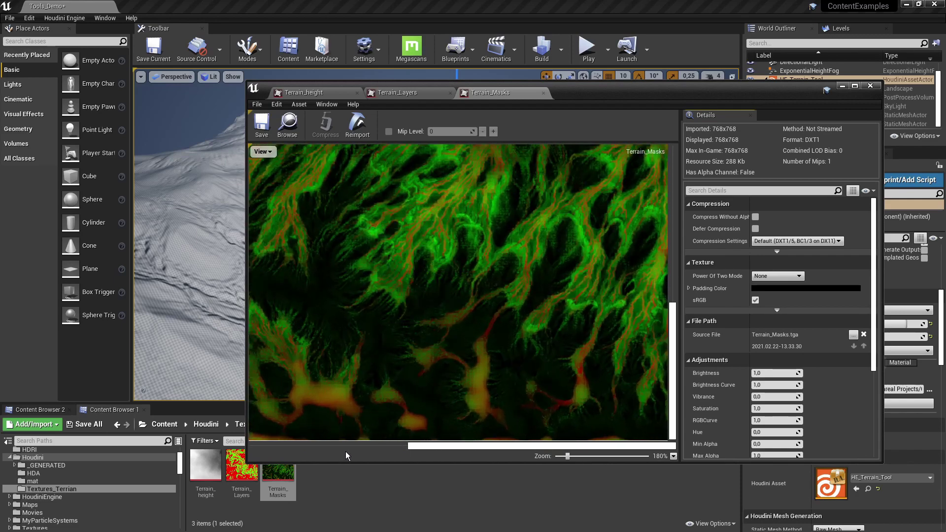
scroll(631, 321, down, 8)
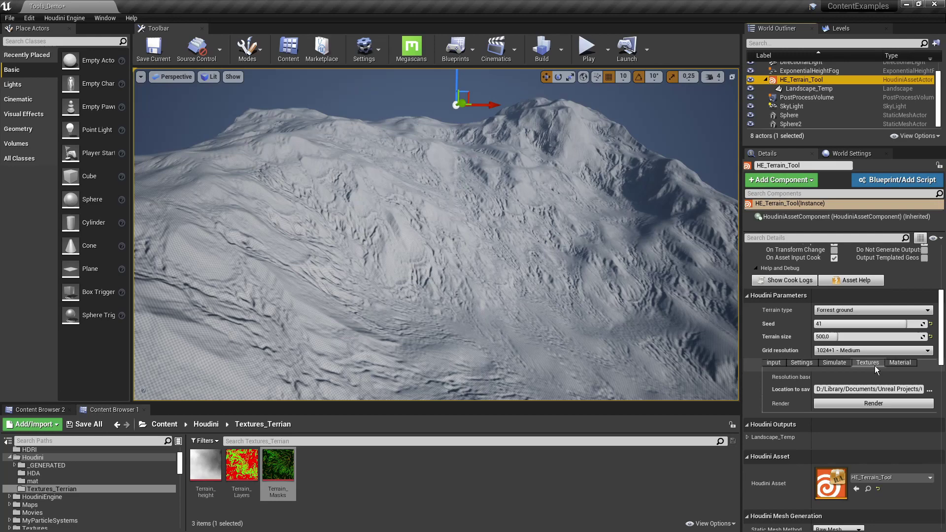
Open the Material parameters of HE_Terrain_Tool.
click(899, 362)
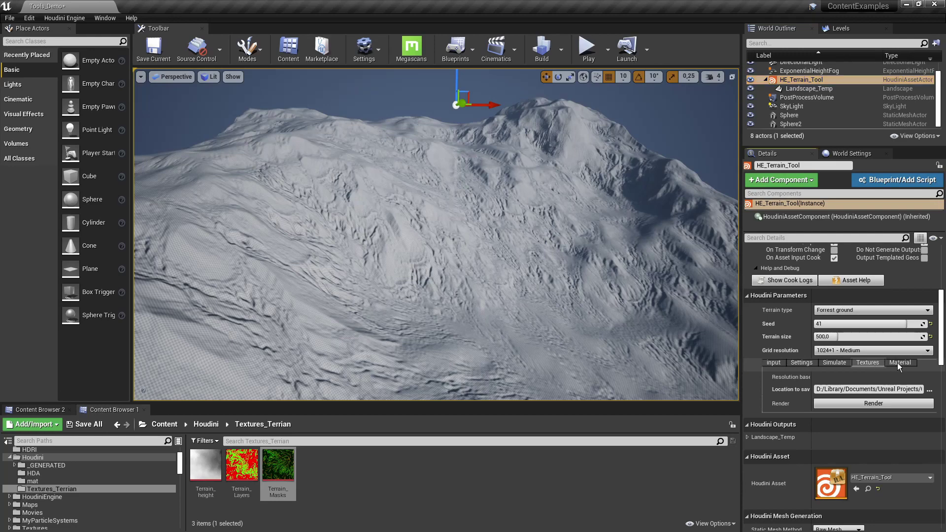